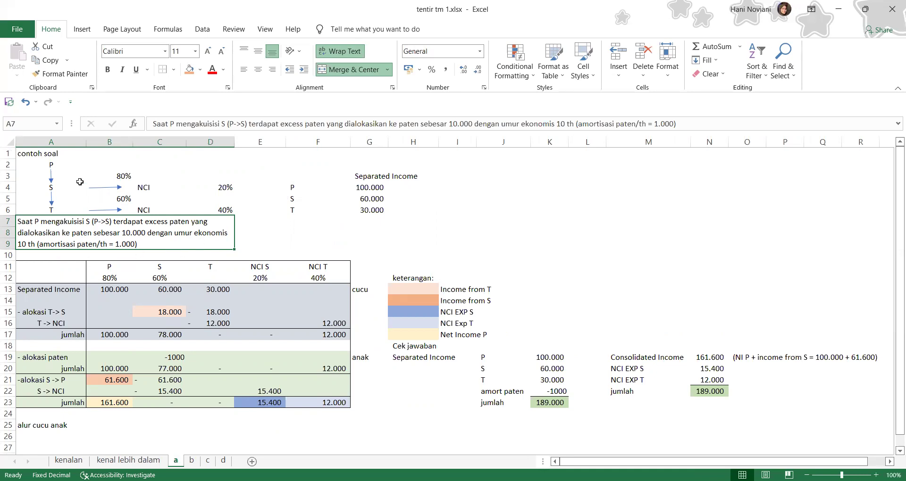
# Step: Examine the ownership diagram on sheet a, covering P's stake in S, S's stake in T, and the NCI percentages
pyautogui.click(55, 164)
pyautogui.moveTo(60, 166); pyautogui.dragTo(209, 209)
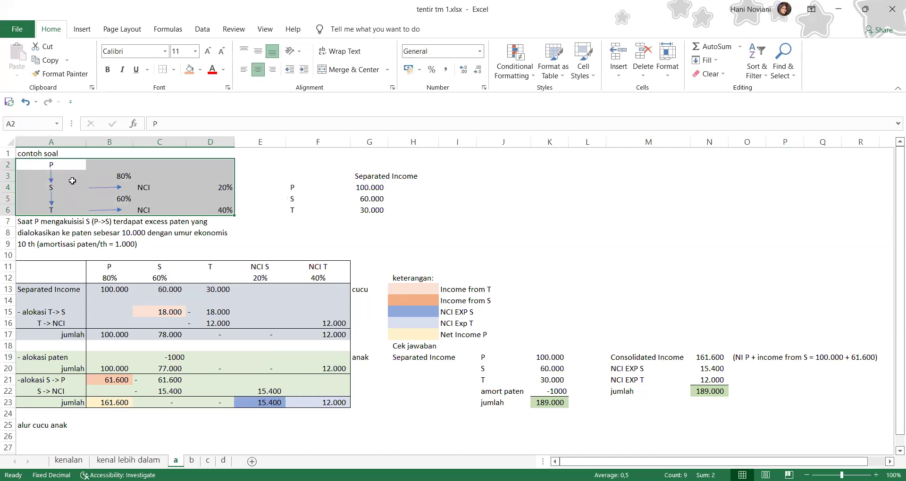
pyautogui.click(112, 176)
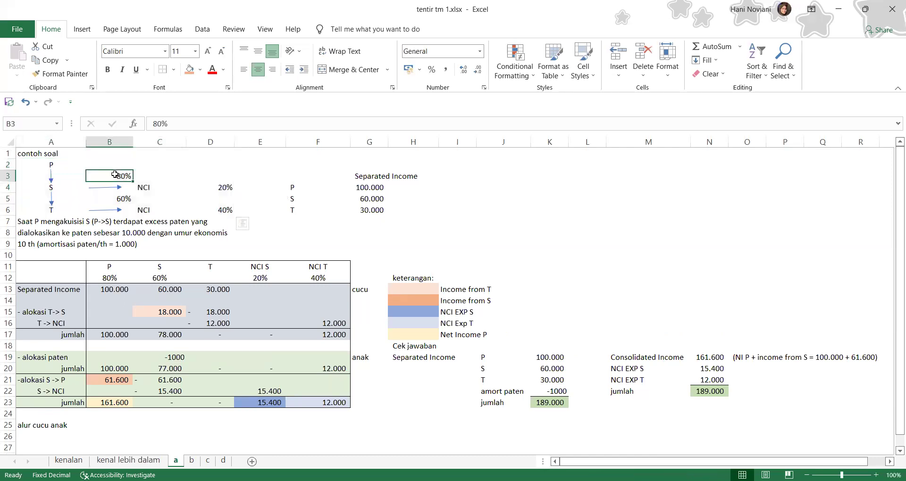
pyautogui.click(46, 178)
pyautogui.click(118, 174)
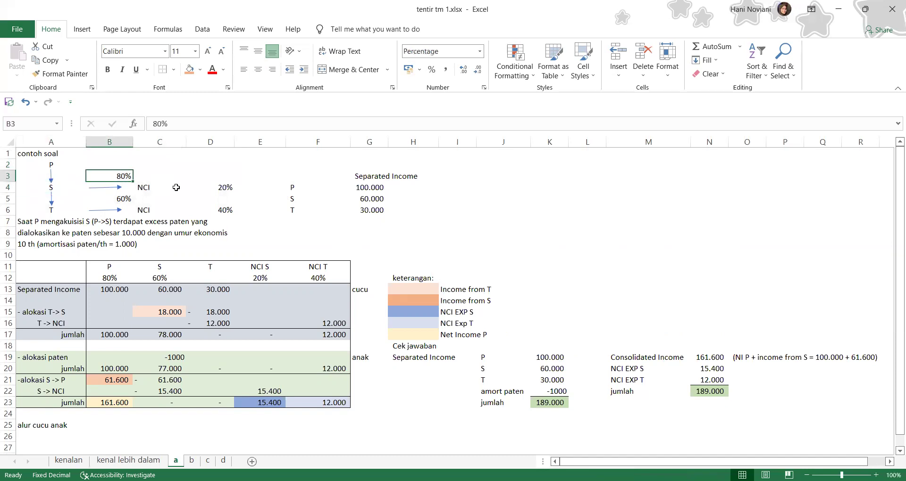
pyautogui.click(221, 189)
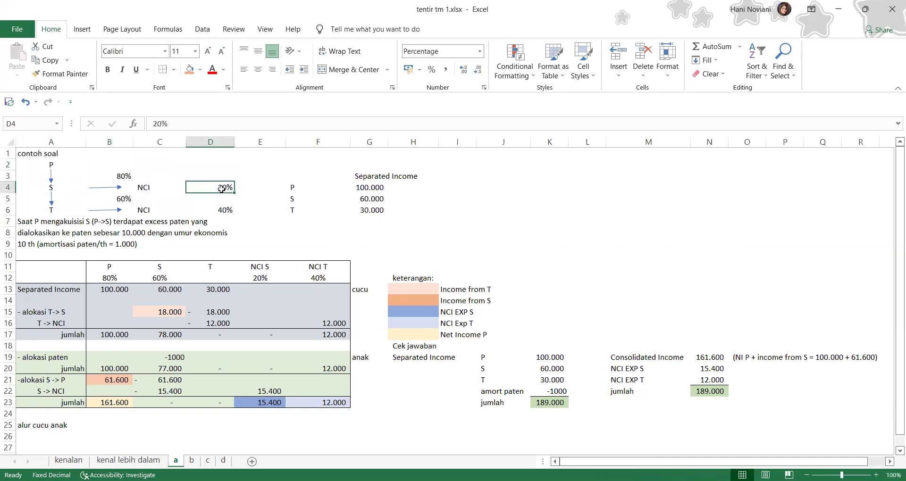
pyautogui.click(50, 187)
pyautogui.click(57, 213)
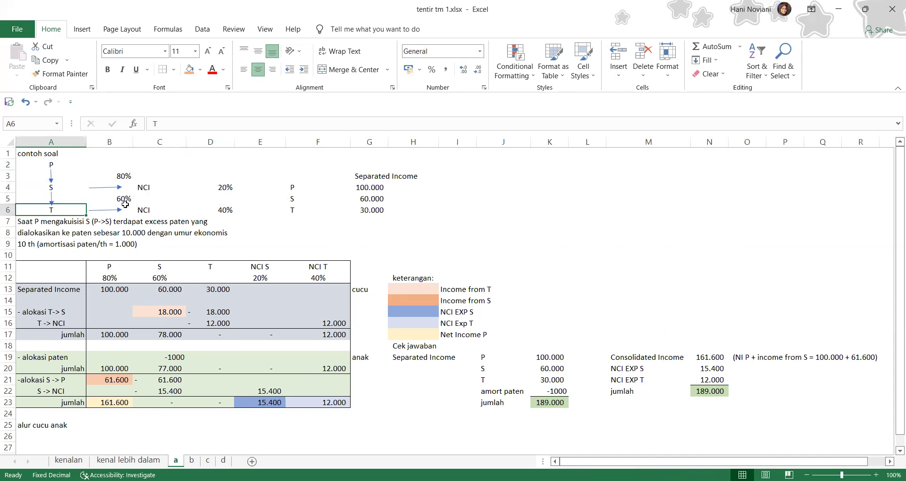
pyautogui.click(126, 200)
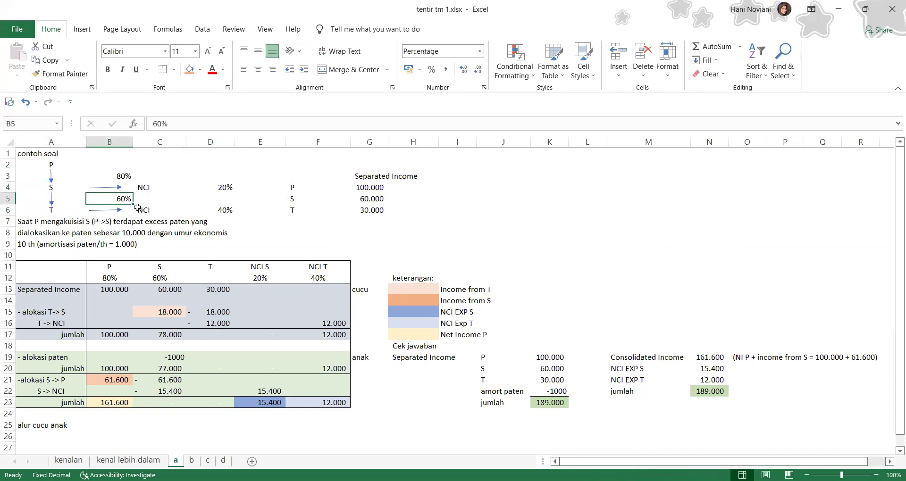
pyautogui.click(224, 210)
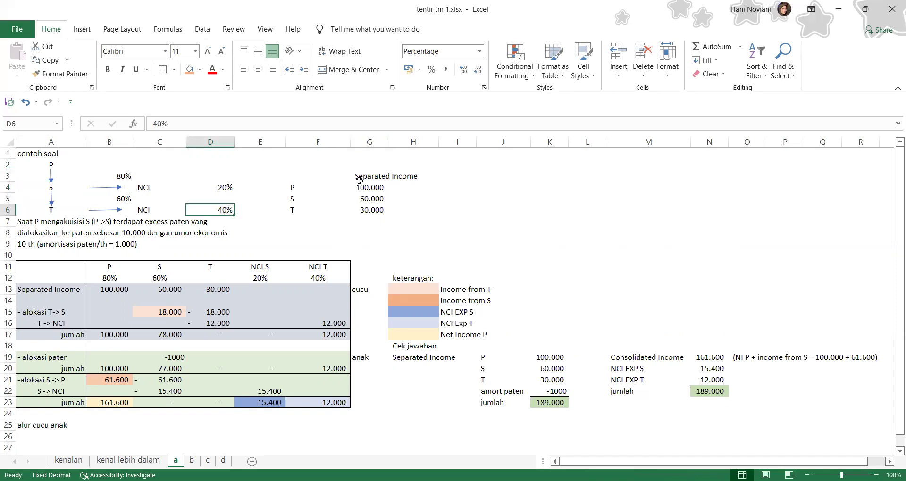
# Step: Review the separated incomes of P, S and T and the note about the excess allocated to the patent
pyautogui.moveTo(357, 176); pyautogui.dragTo(361, 206)
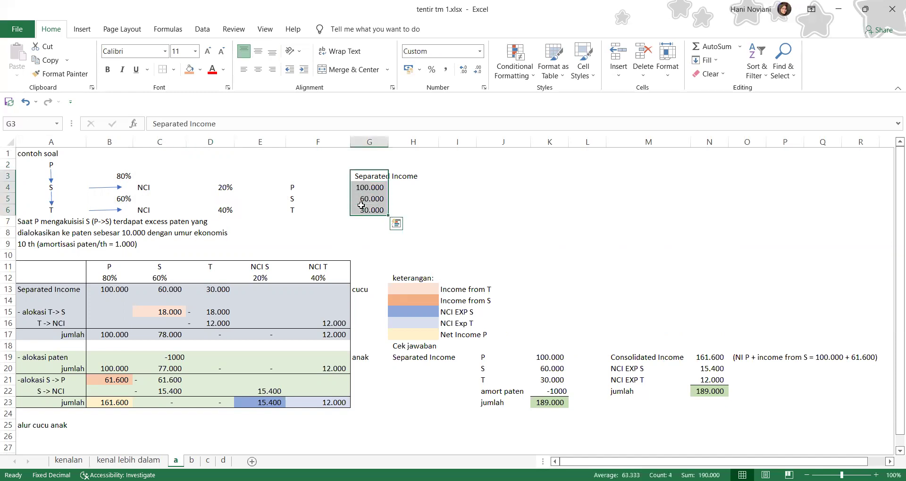
pyautogui.click(291, 191)
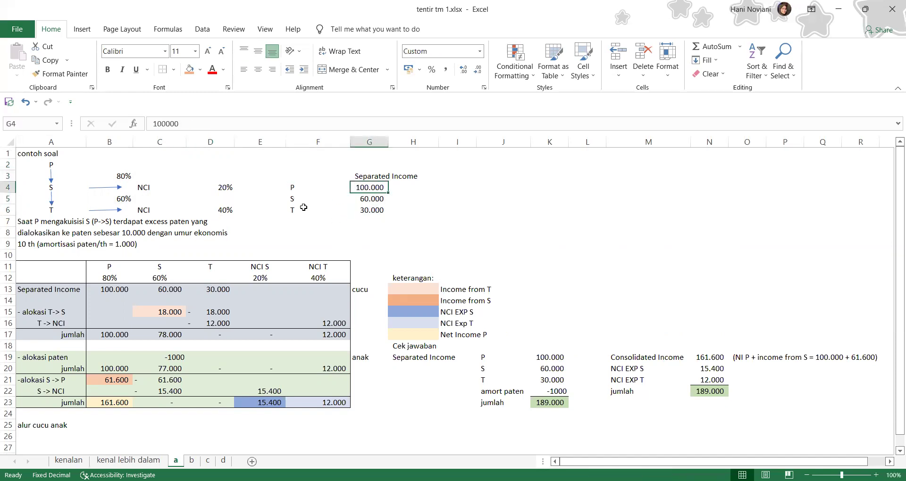
pyautogui.click(299, 199)
pyautogui.click(362, 196)
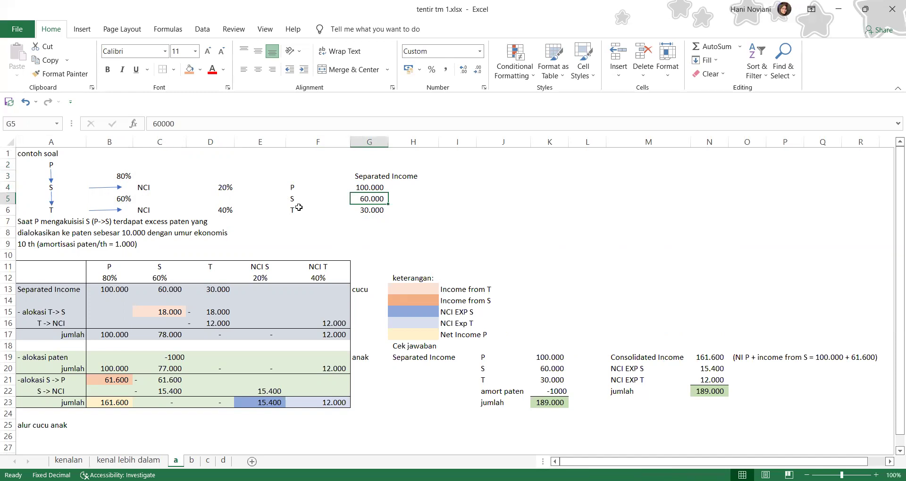
pyautogui.click(300, 207)
pyautogui.click(367, 213)
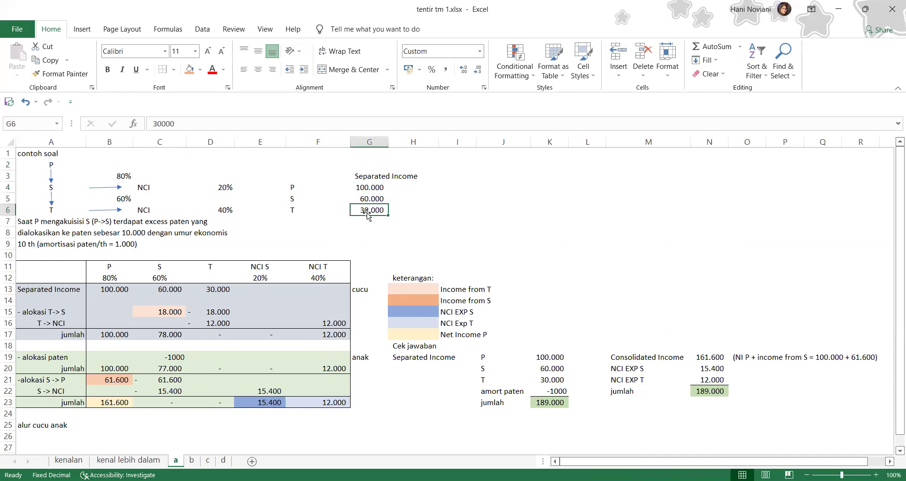
pyautogui.click(96, 221)
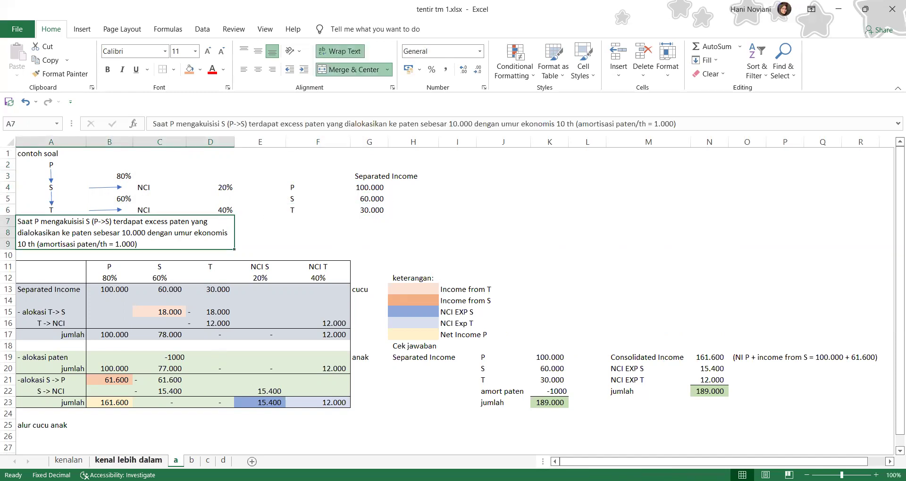
# Step: Review the income and NCI expense calculations on the "kenal lebih dalam" sheet, and return to sheet a
pyautogui.click(128, 460)
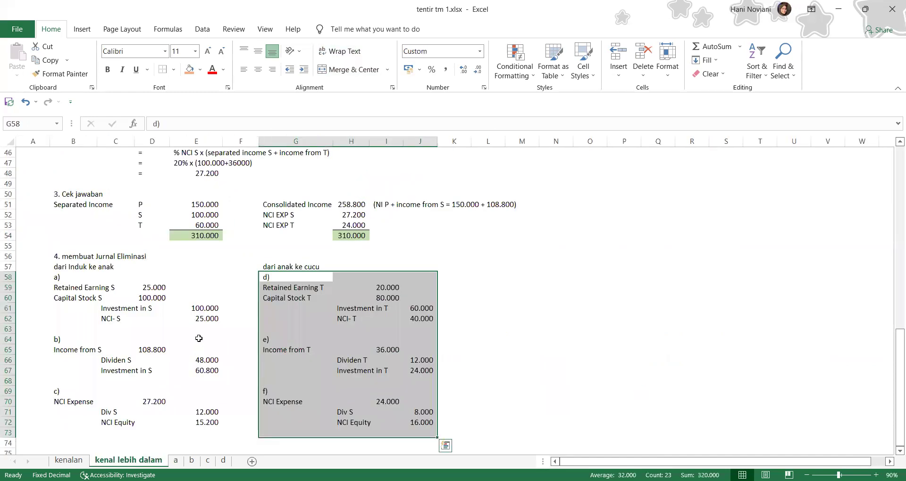
pyautogui.scroll(10, 198, 338)
pyautogui.scroll(-5, 164, 247)
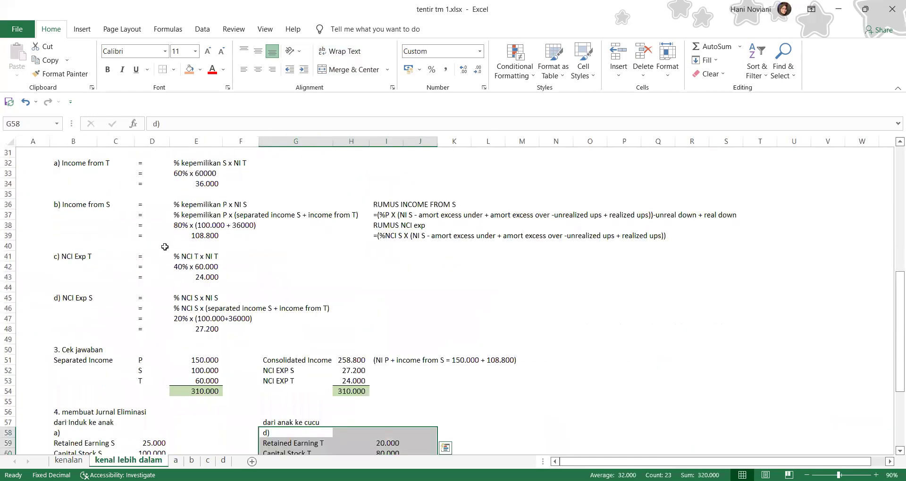
pyautogui.click(175, 307)
pyautogui.scroll(2, 137, 360)
pyautogui.scroll(-1, 136, 360)
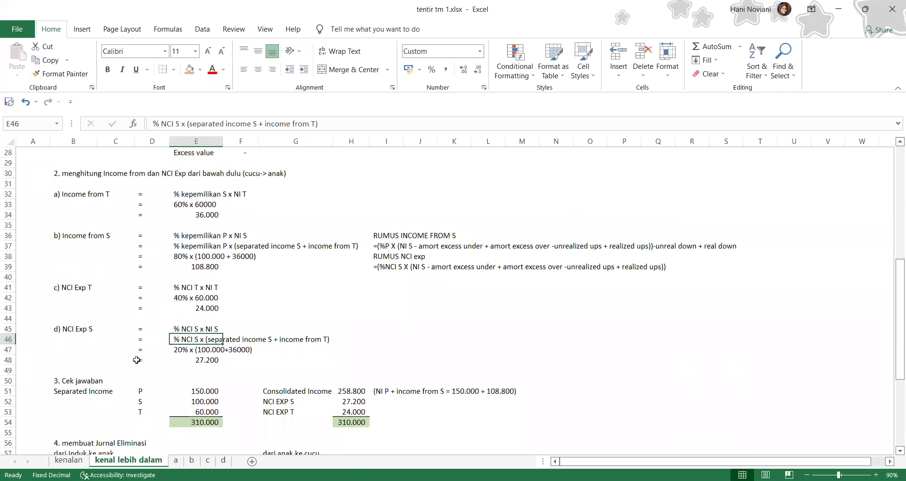
pyautogui.click(181, 461)
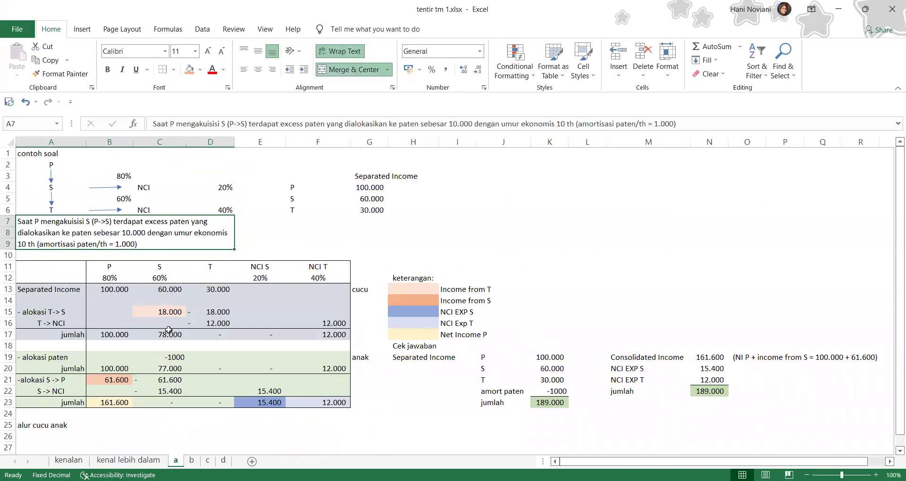
# Step: Examine the colour legend, trace the table's Separated Income row to its source figures, and check the "cucu" and "anak" section labels
pyautogui.click(449, 289)
pyautogui.click(449, 300)
pyautogui.click(447, 315)
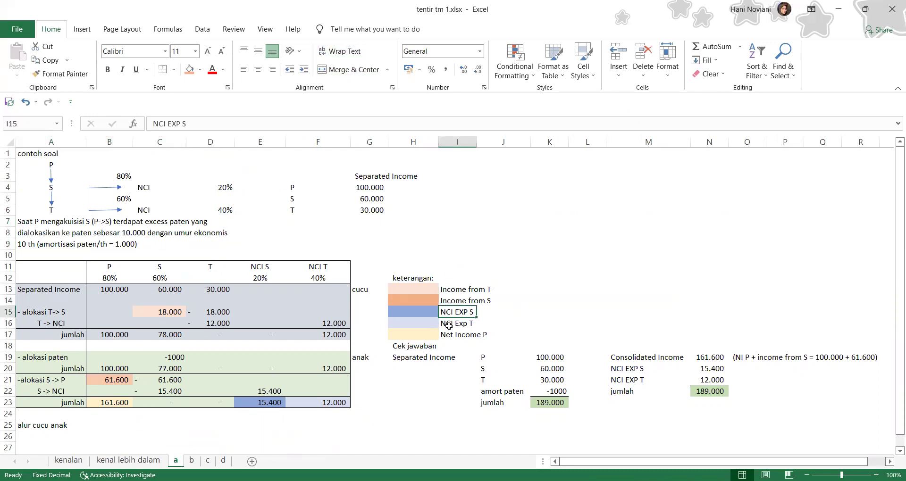
pyautogui.click(450, 335)
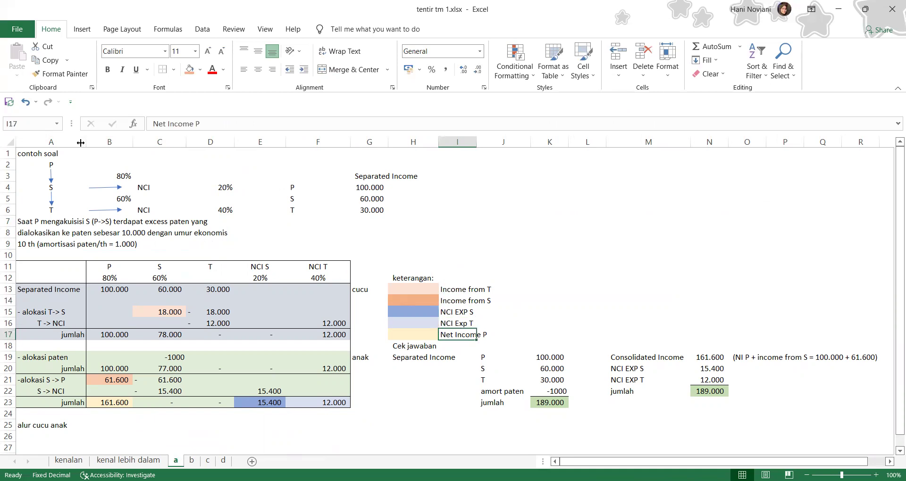
pyautogui.click(38, 293)
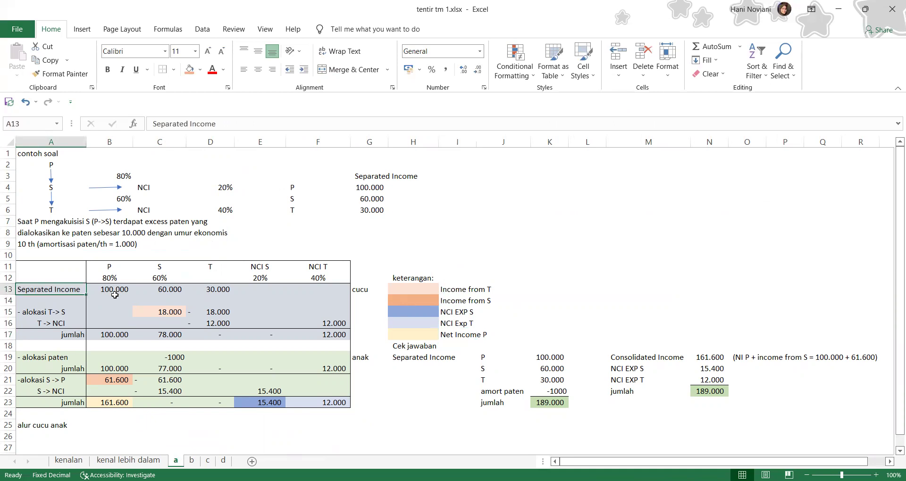
pyautogui.click(372, 191)
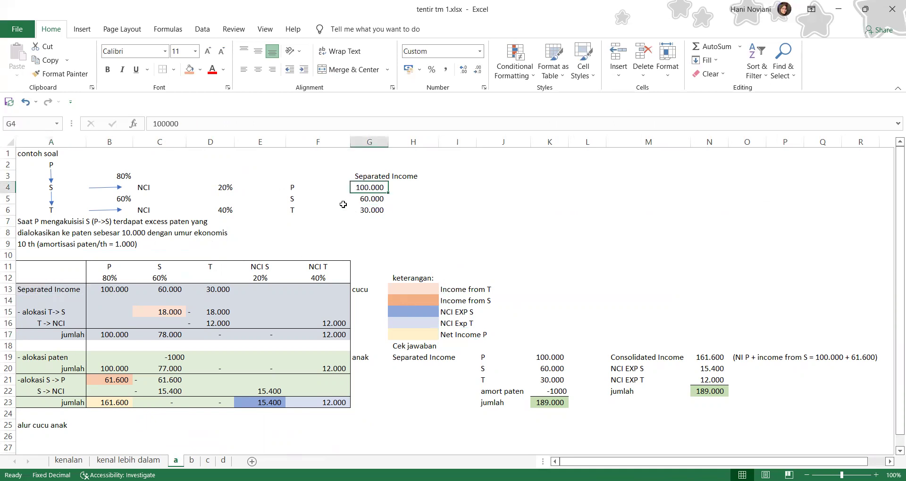
pyautogui.click(187, 289)
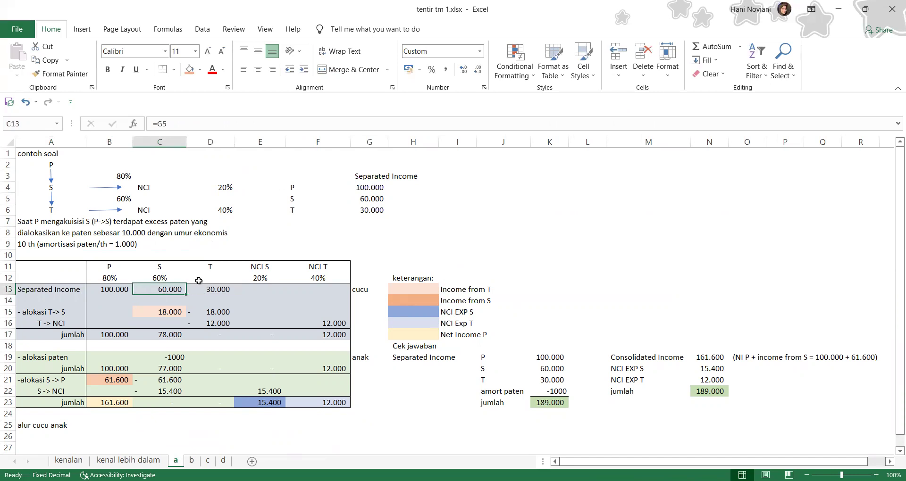
pyautogui.click(358, 208)
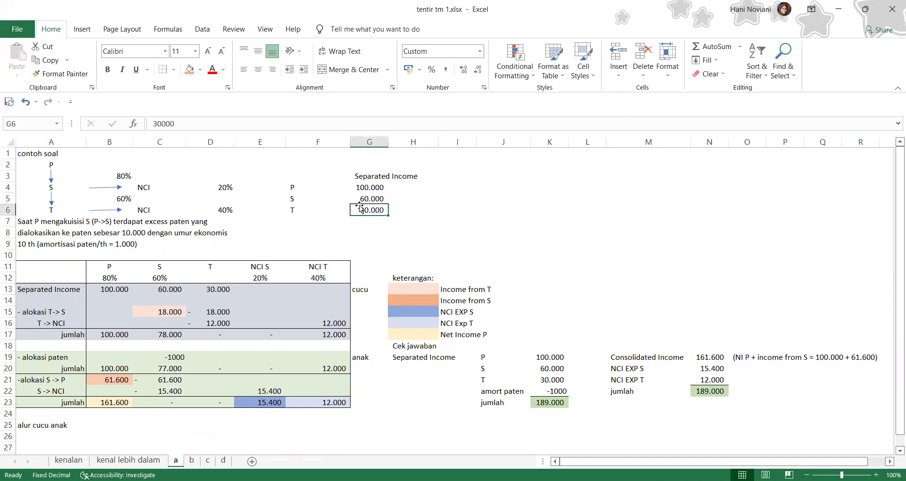
pyautogui.click(214, 292)
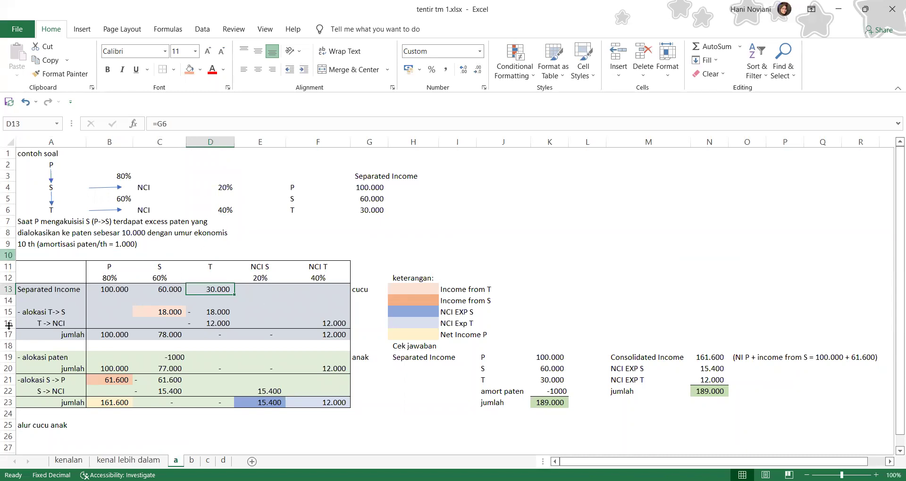
pyautogui.click(360, 289)
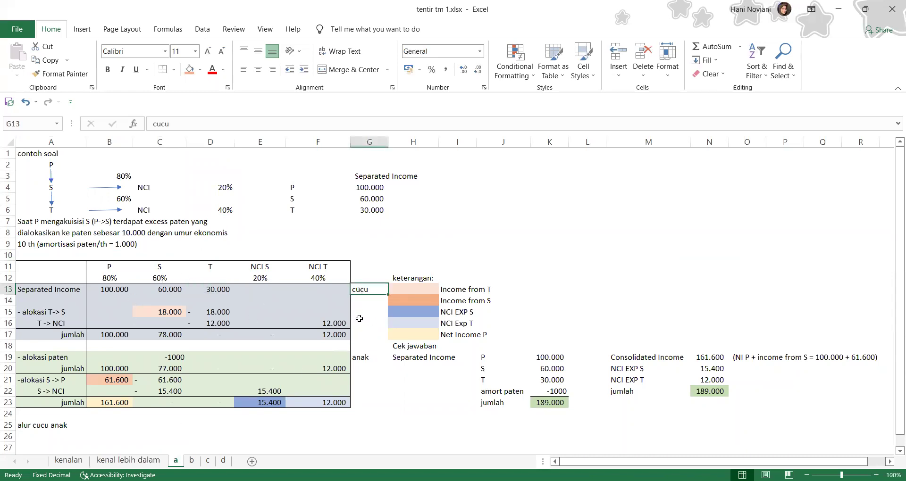
pyautogui.click(364, 358)
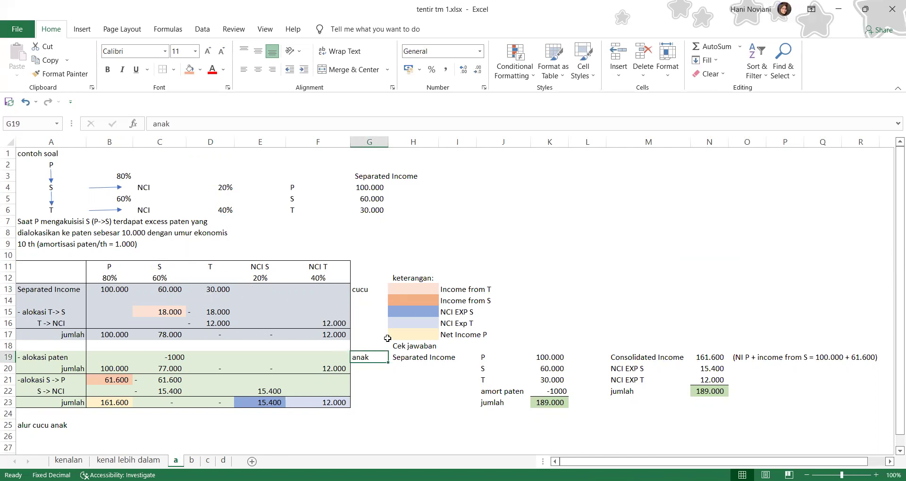
# Step: Enter "anak" in cell E7, beside the patent excess note
pyautogui.click(108, 225)
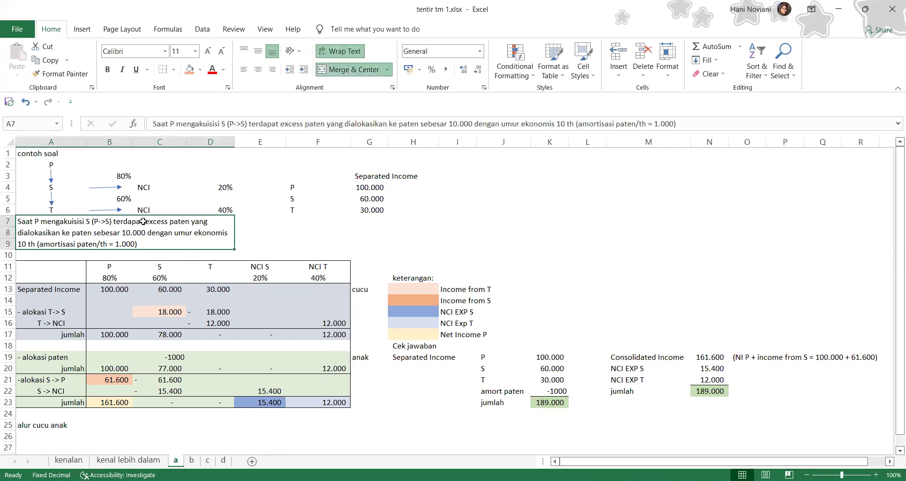
pyautogui.click(255, 231)
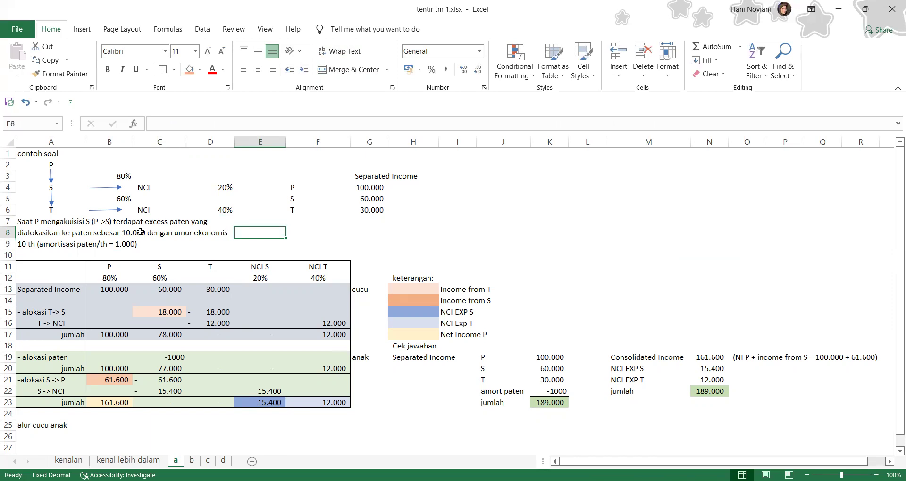
pyautogui.click(268, 222)
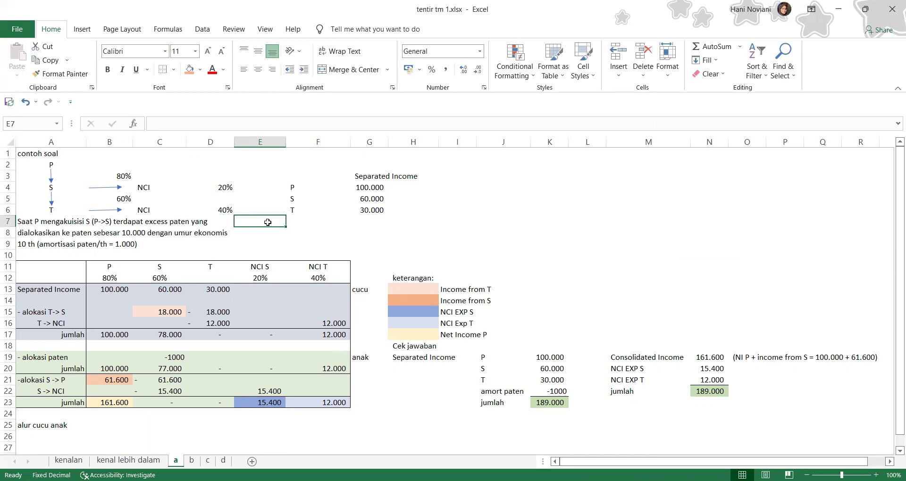
pyautogui.write('anak')
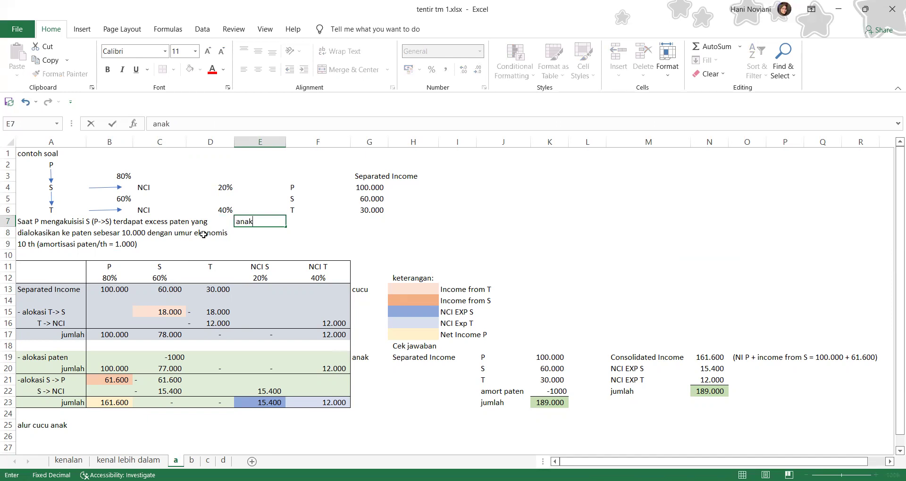
pyautogui.press('Return')
pyautogui.click(255, 224)
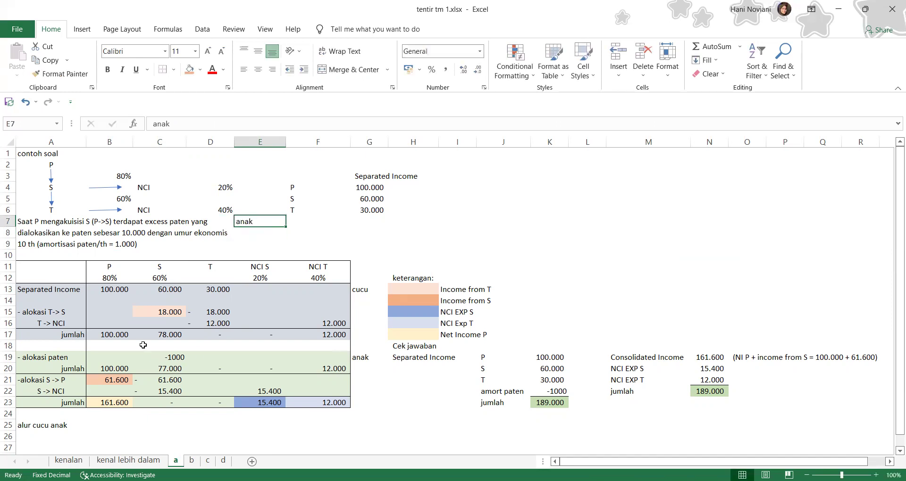
# Step: Compare the "anak" note beside the patent excess with the table's "cucu" and "anak" section labels
pyautogui.moveTo(337, 291); pyautogui.dragTo(349, 336)
pyautogui.click(243, 223)
pyautogui.click(307, 367)
pyautogui.click(319, 357)
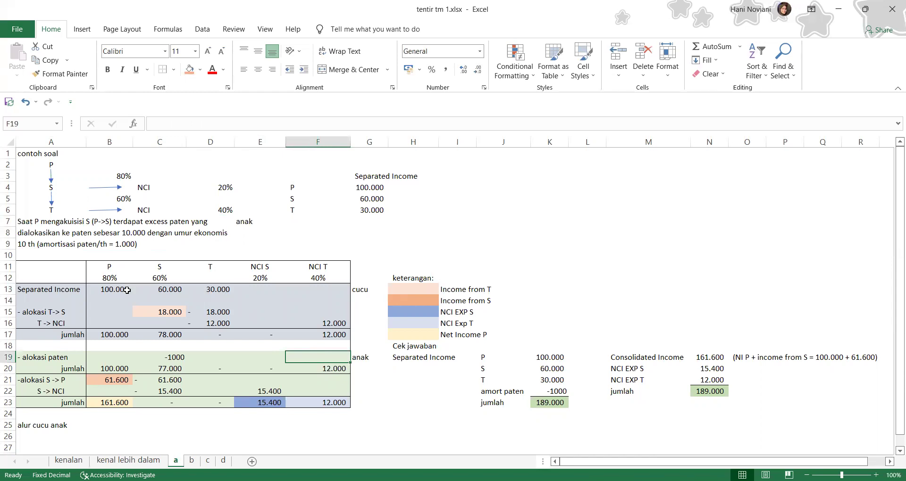
pyautogui.click(363, 297)
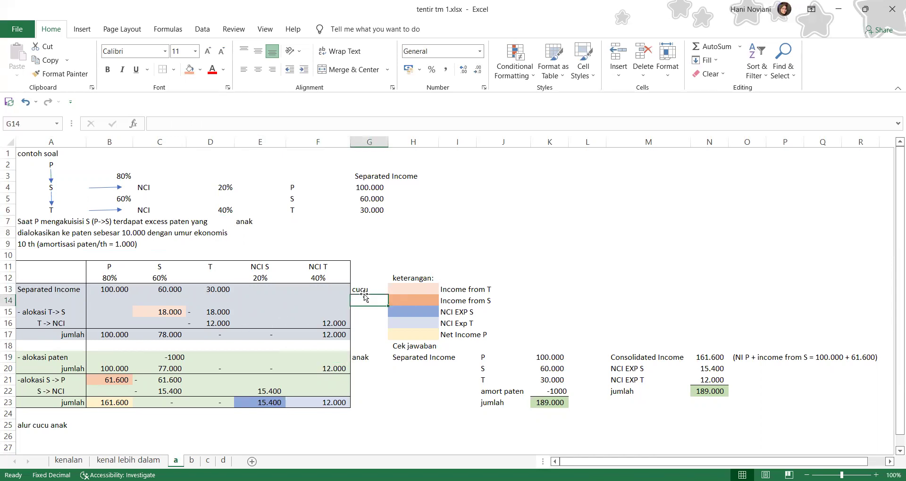
pyautogui.click(361, 290)
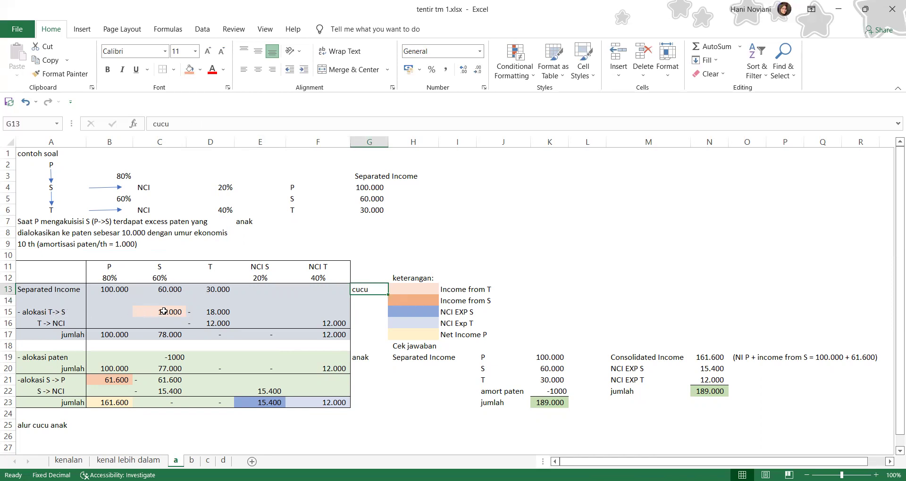
# Step: Examine the "alokasi T-> S" row and trace the formula in C15 to T's separated income and S's ownership percentage
pyautogui.click(207, 311)
pyautogui.click(150, 307)
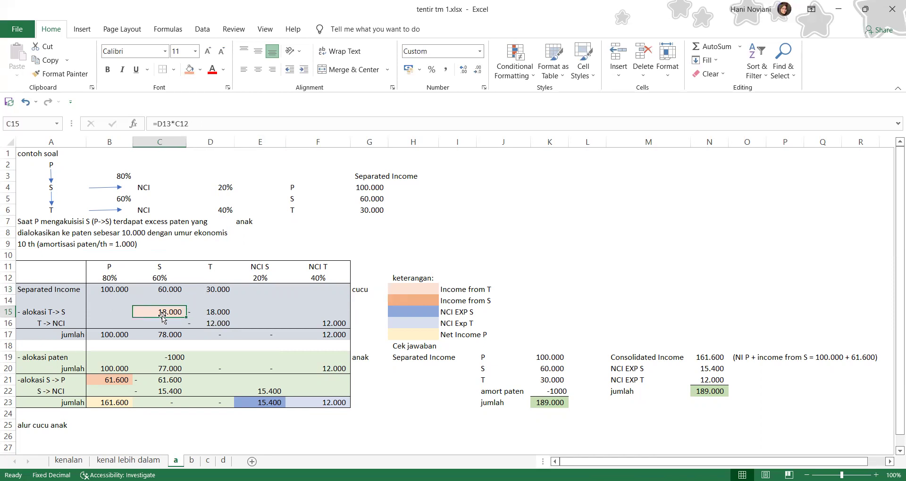
pyautogui.click(42, 322)
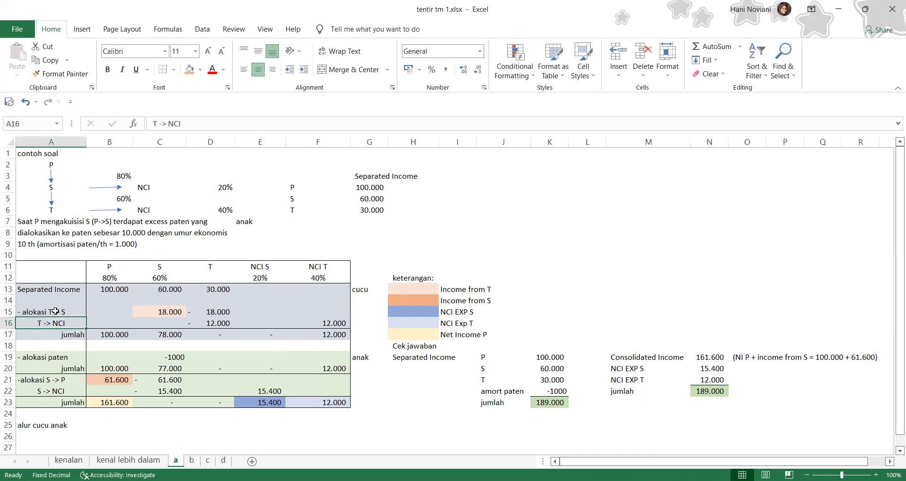
pyautogui.click(53, 312)
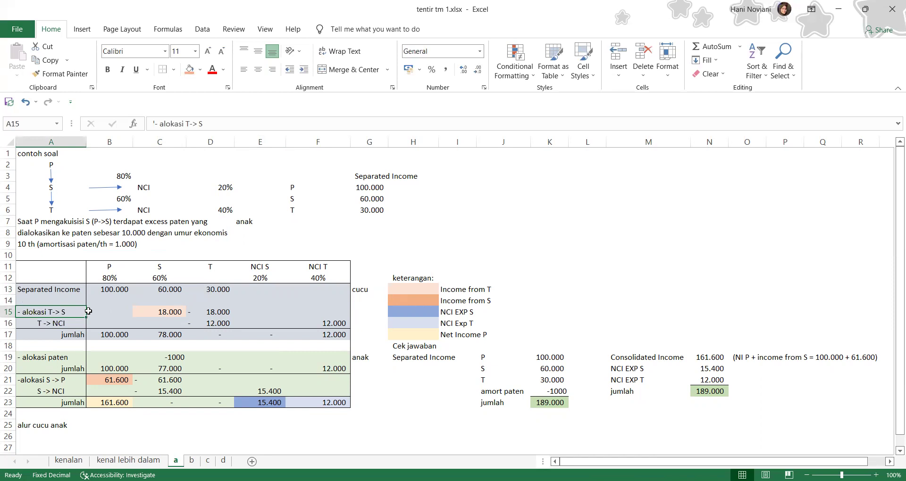
pyautogui.click(219, 313)
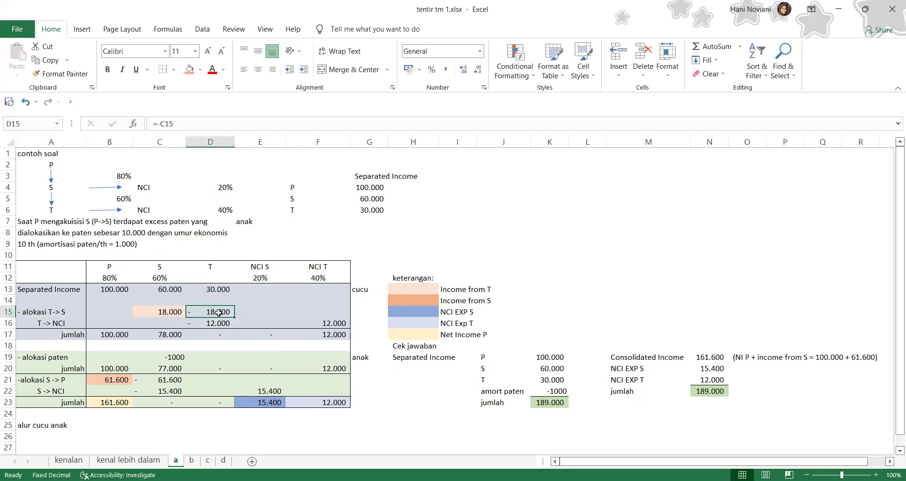
pyautogui.click(166, 312)
pyautogui.click(200, 123)
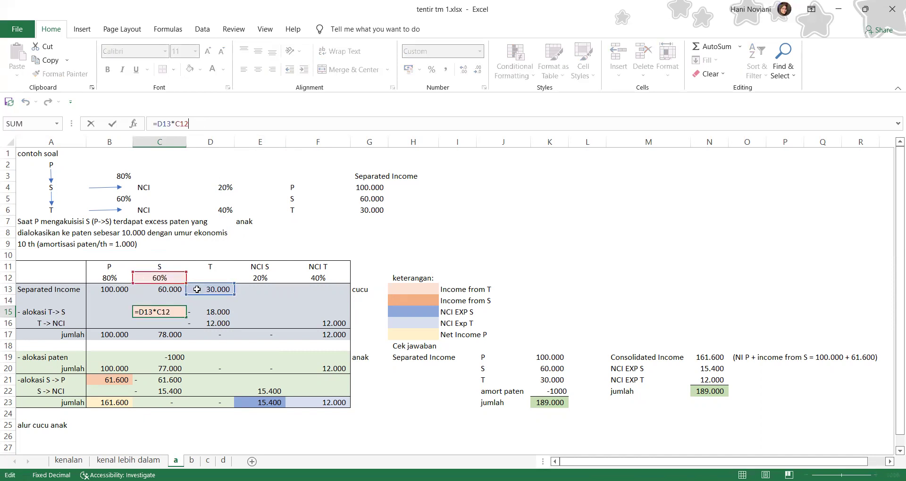
pyautogui.click(121, 314)
pyautogui.click(162, 313)
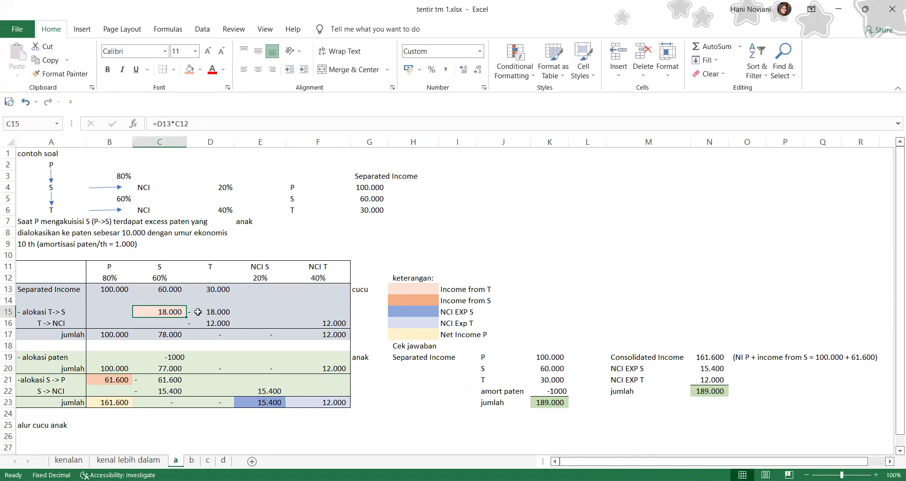
# Step: Compare the income allocated to S in C15 with the matching deduction from T in D15, and check T's total in D17
pyautogui.click(218, 311)
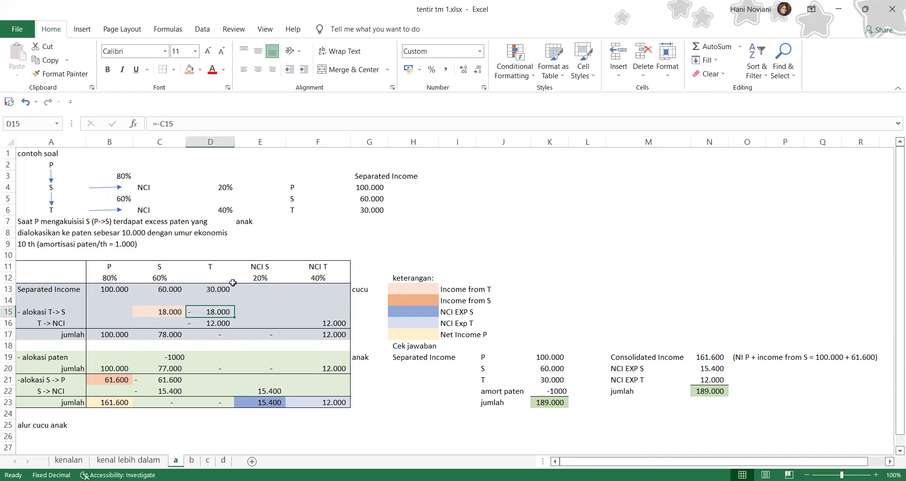
pyautogui.click(157, 311)
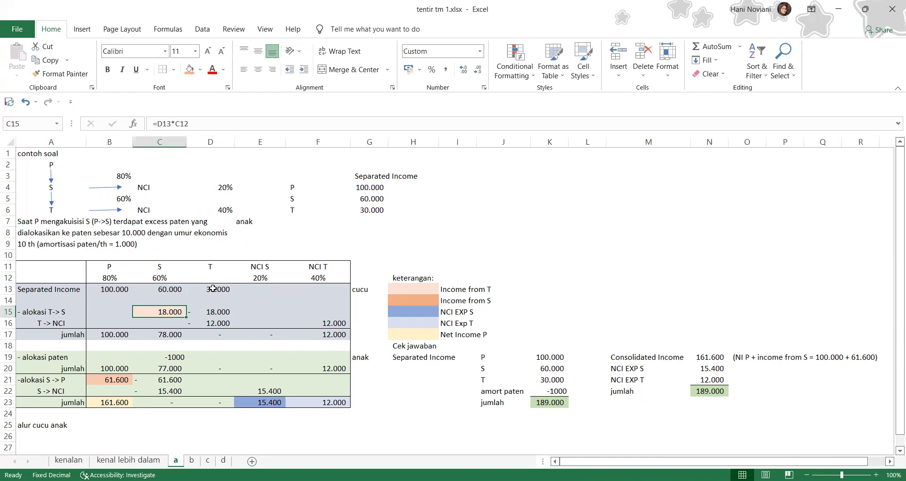
pyautogui.click(217, 310)
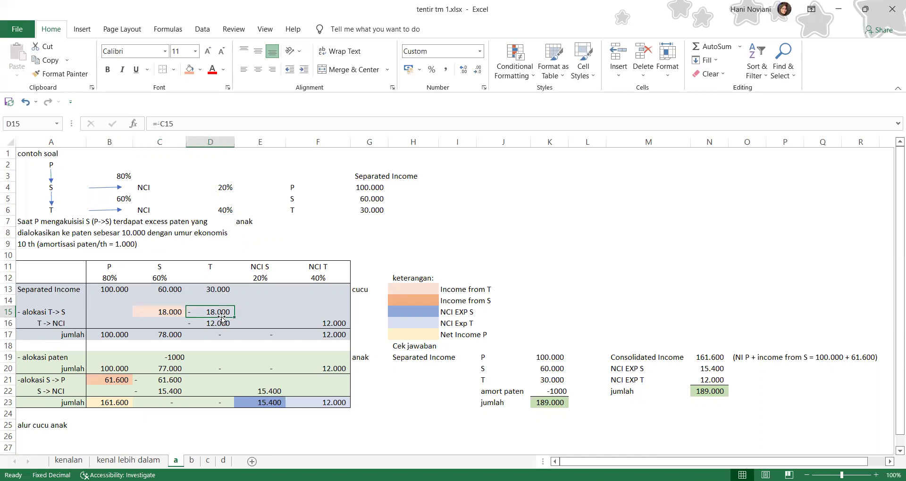
pyautogui.click(154, 313)
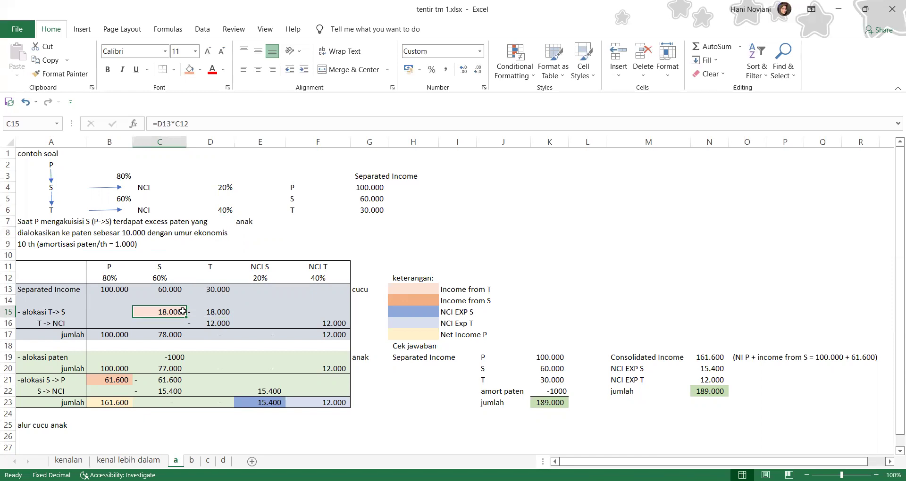
pyautogui.click(214, 312)
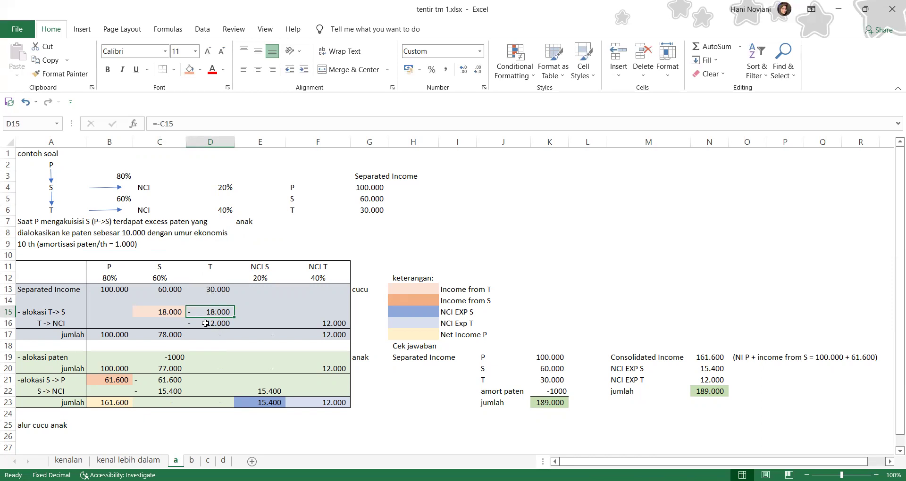
pyautogui.click(212, 334)
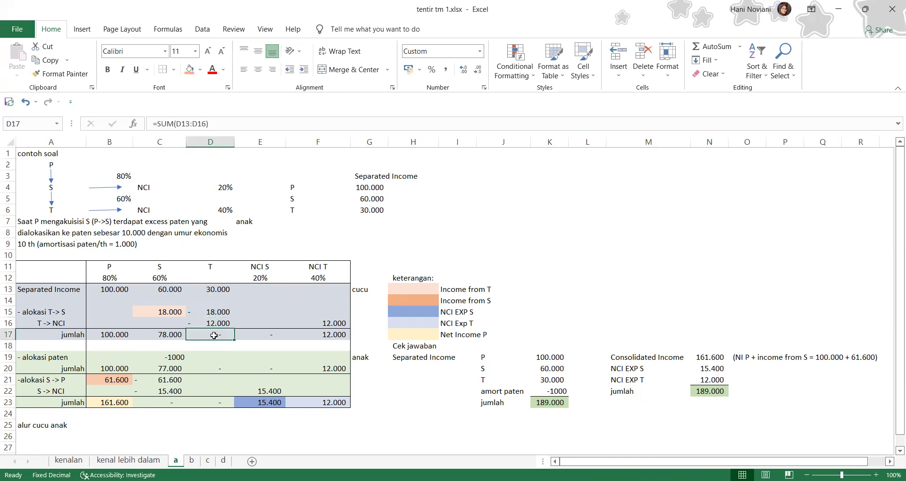
pyautogui.click(214, 312)
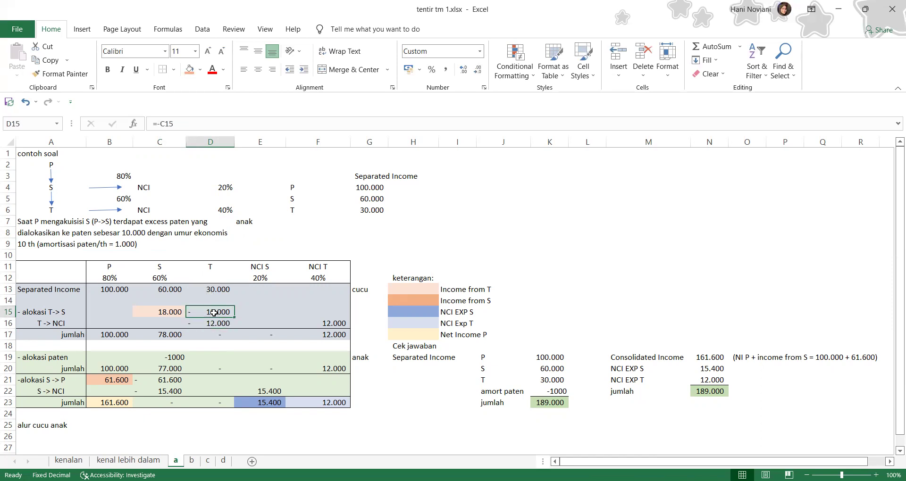
pyautogui.click(160, 312)
# Step: Examine the "T -> NCI" allocation, tracing F16 to T's separated income and the NCI T percentage
pyautogui.click(41, 326)
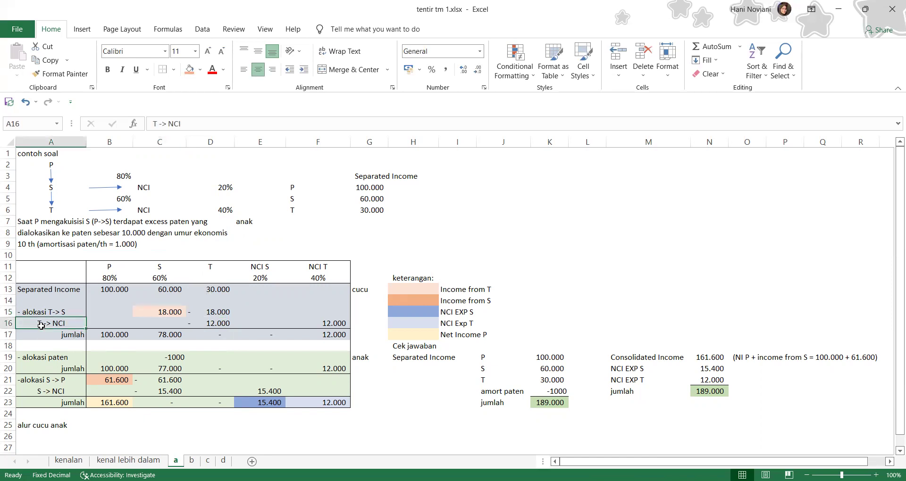
pyautogui.click(217, 291)
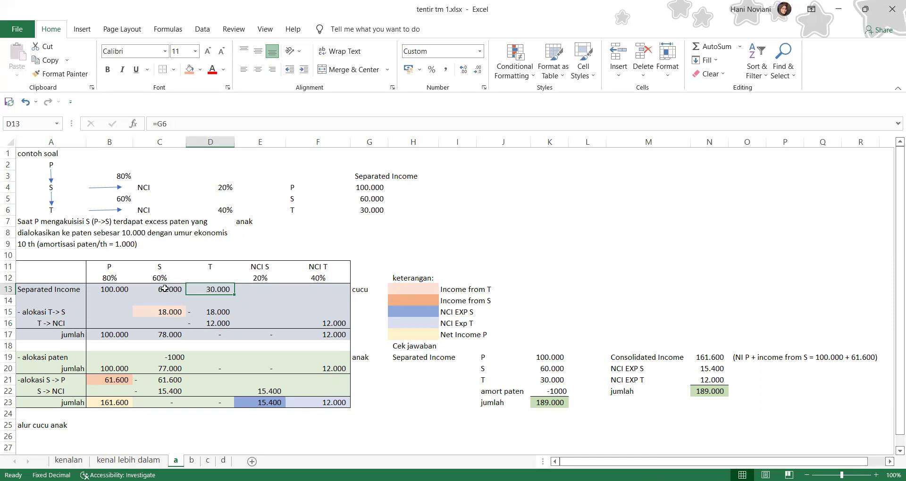
pyautogui.click(322, 333)
pyautogui.click(222, 210)
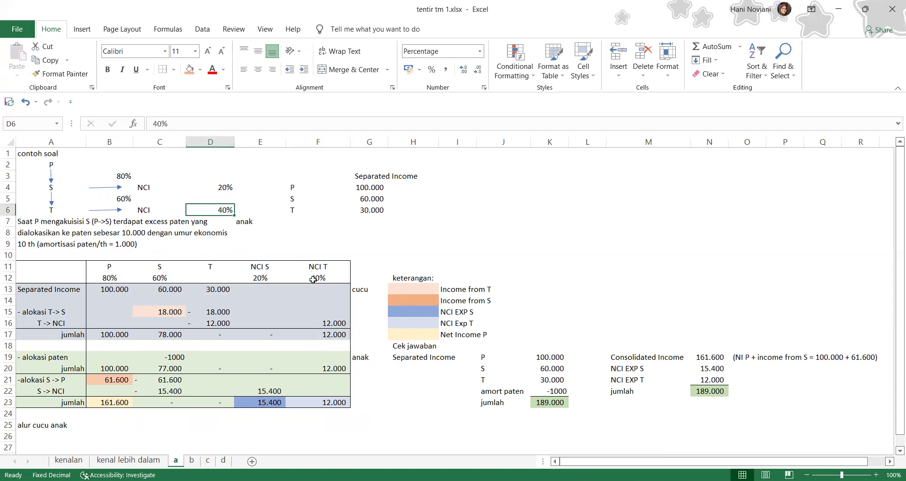
pyautogui.click(313, 279)
pyautogui.click(334, 322)
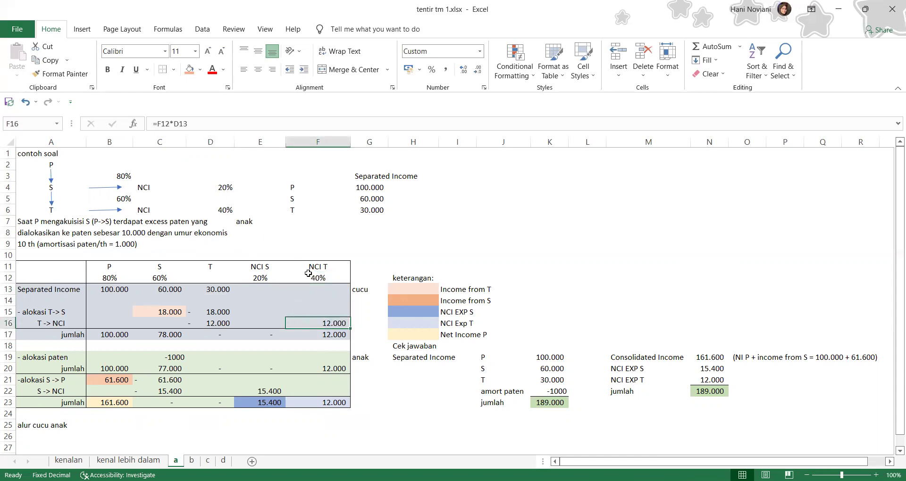
pyautogui.click(208, 289)
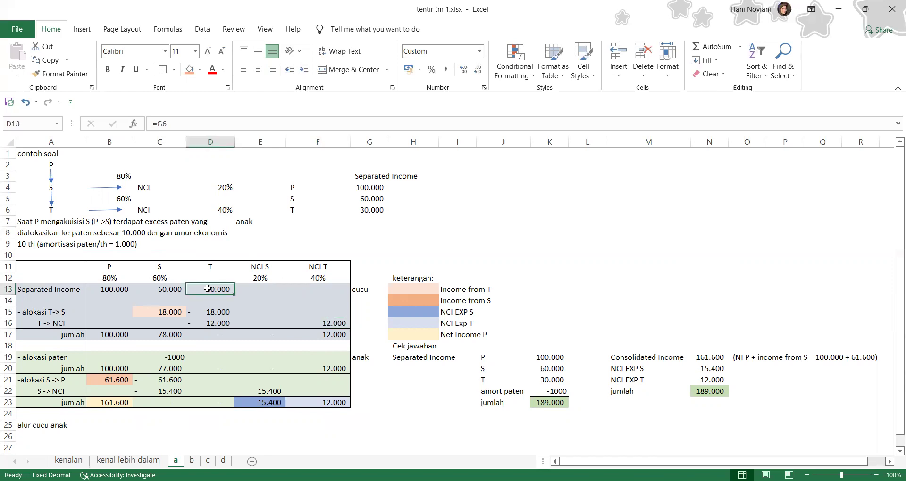
pyautogui.click(334, 323)
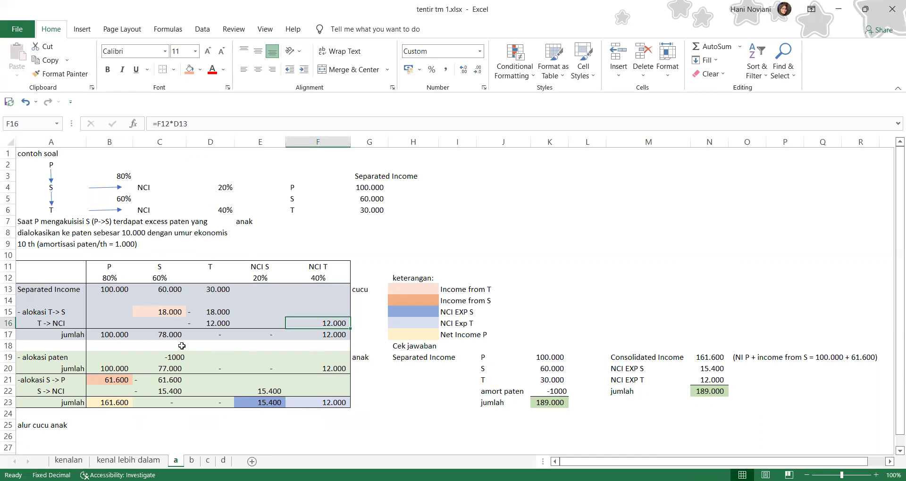
# Step: Check the row 17 totals for P and S against their separated incomes and the allocation from T
pyautogui.click(128, 334)
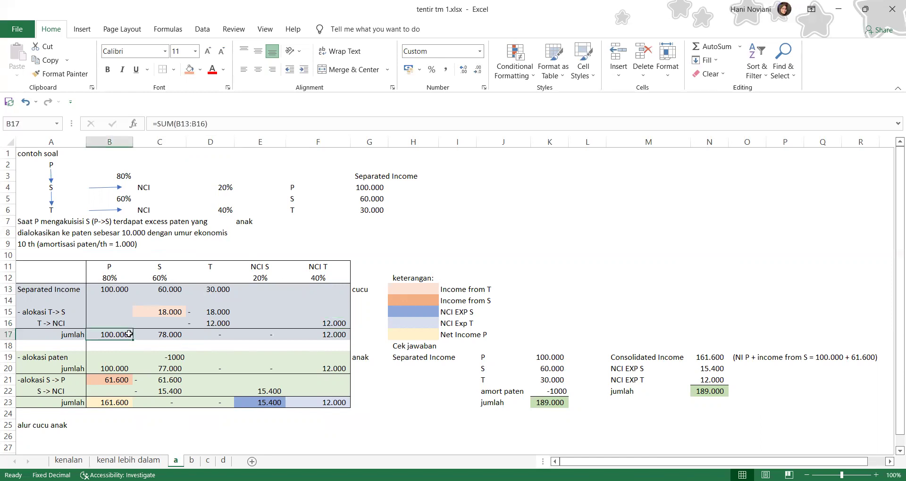
pyautogui.click(109, 292)
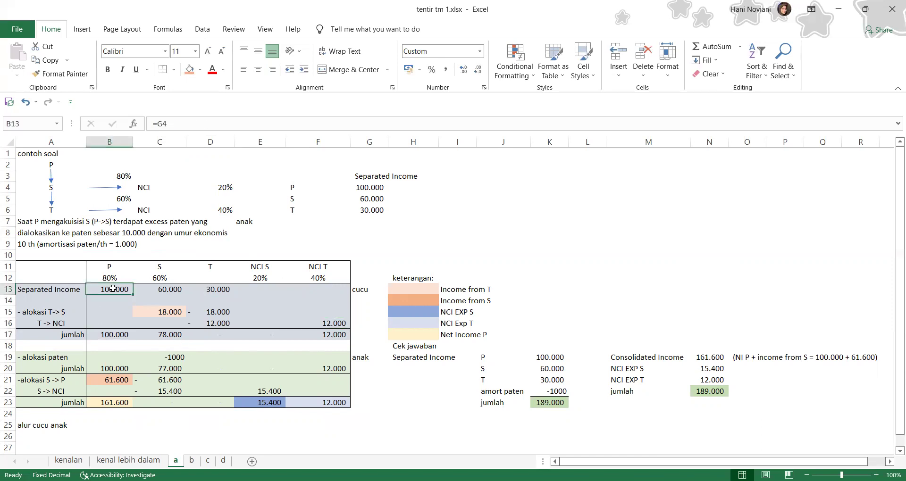
pyautogui.click(115, 335)
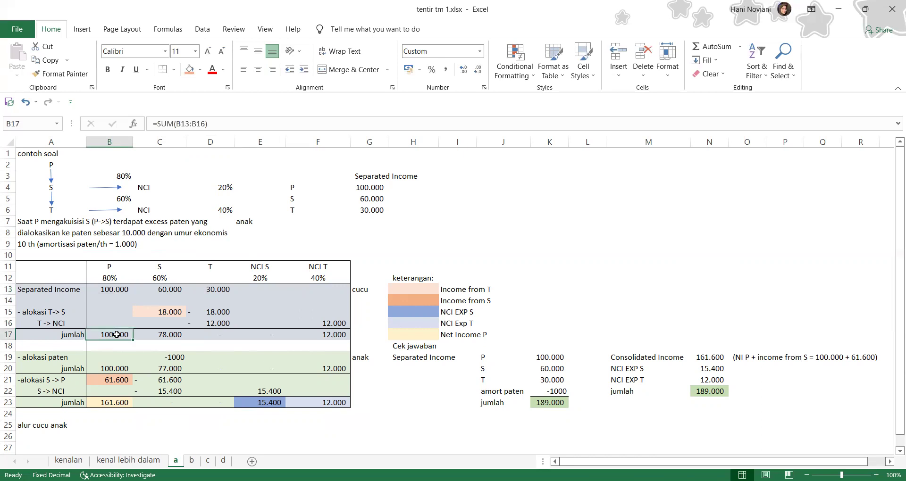
pyautogui.click(160, 273)
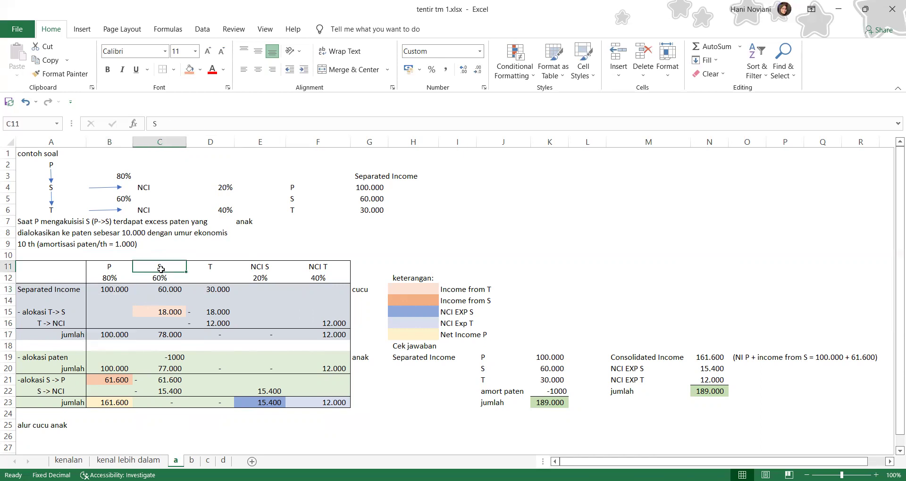
pyautogui.click(170, 335)
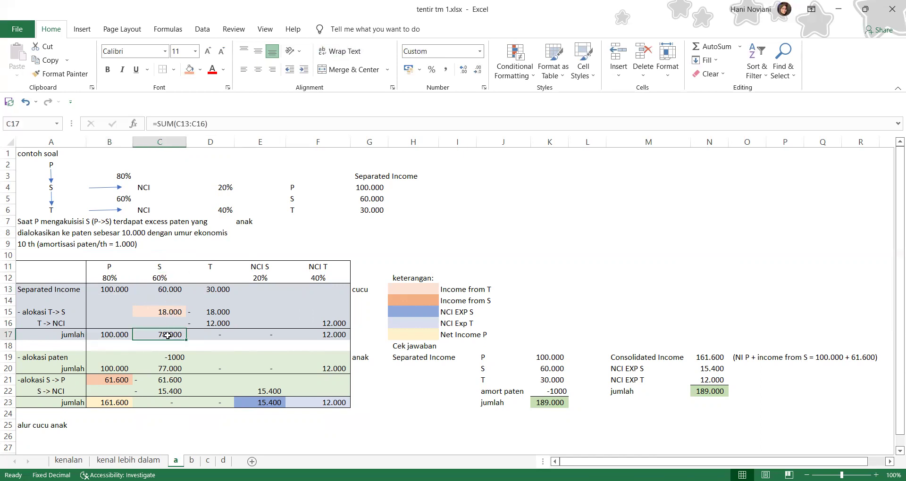
pyautogui.click(170, 313)
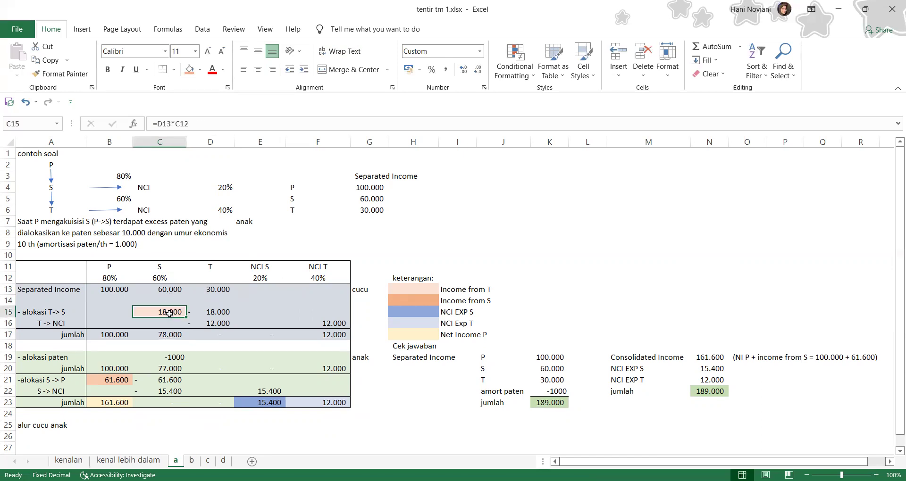
pyautogui.click(211, 291)
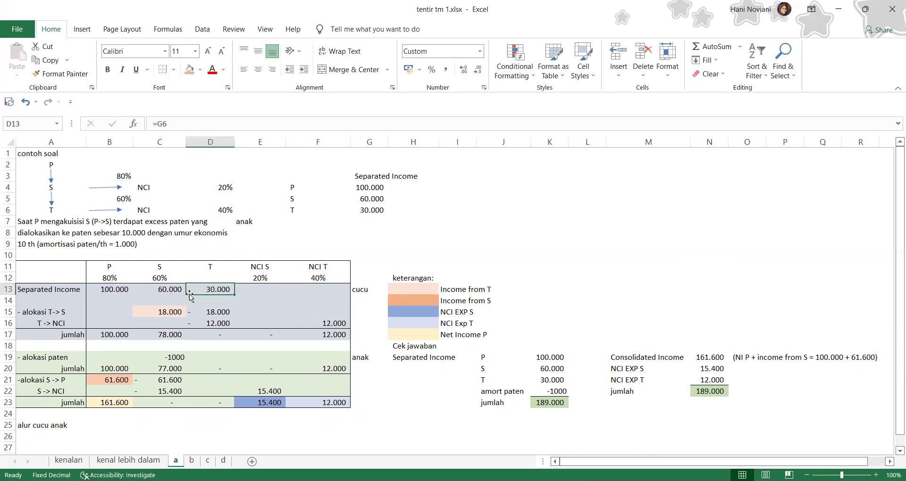
pyautogui.click(169, 307)
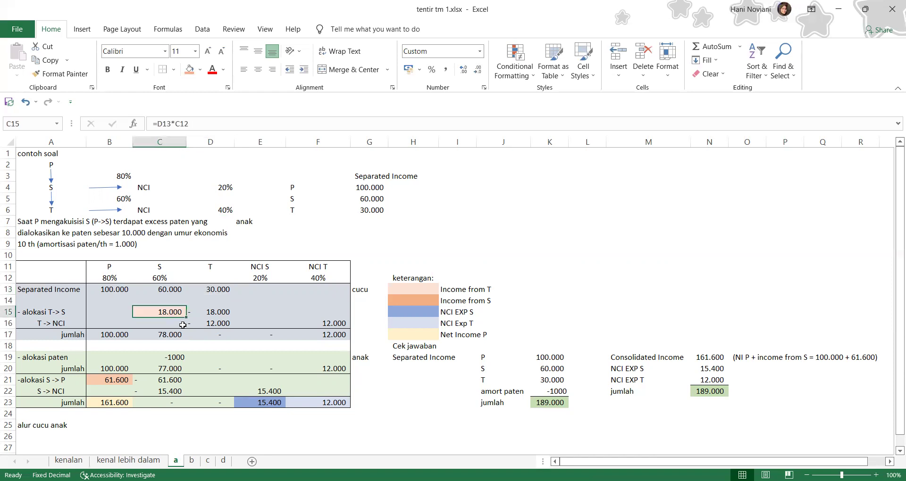
# Step: Check the row 17 totals for T, NCI S and NCI T, and inspect S's deduction in the S to P allocation
pyautogui.click(212, 332)
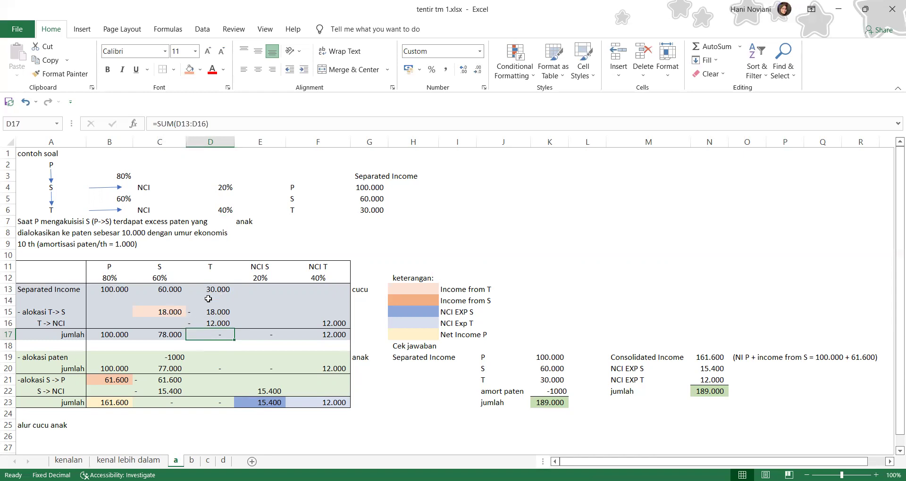
pyautogui.click(334, 324)
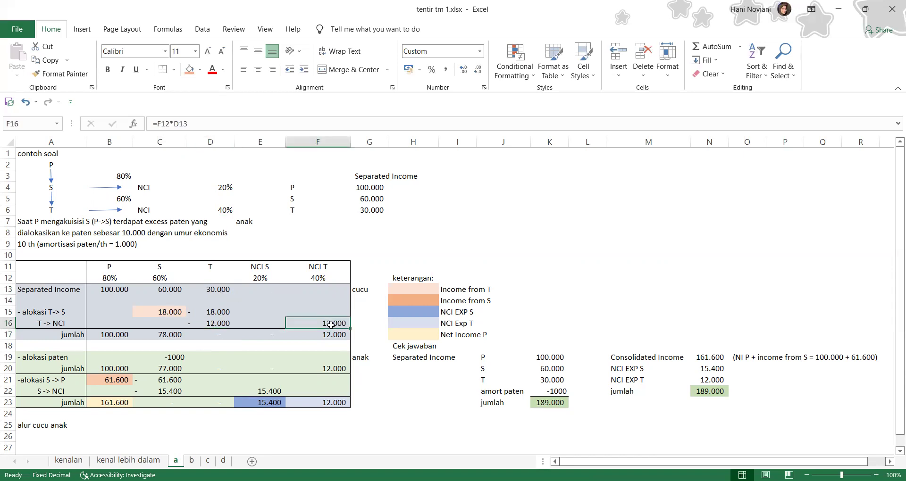
pyautogui.click(272, 276)
pyautogui.click(267, 325)
pyautogui.click(276, 334)
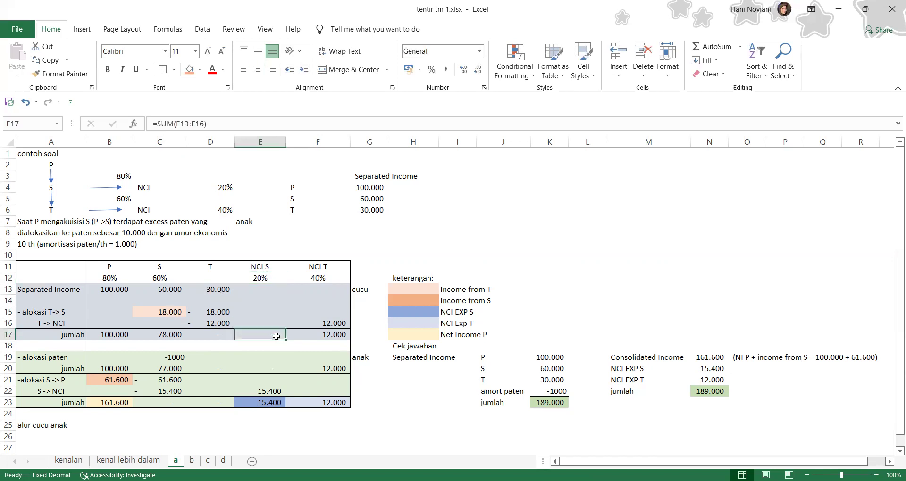
pyautogui.click(323, 331)
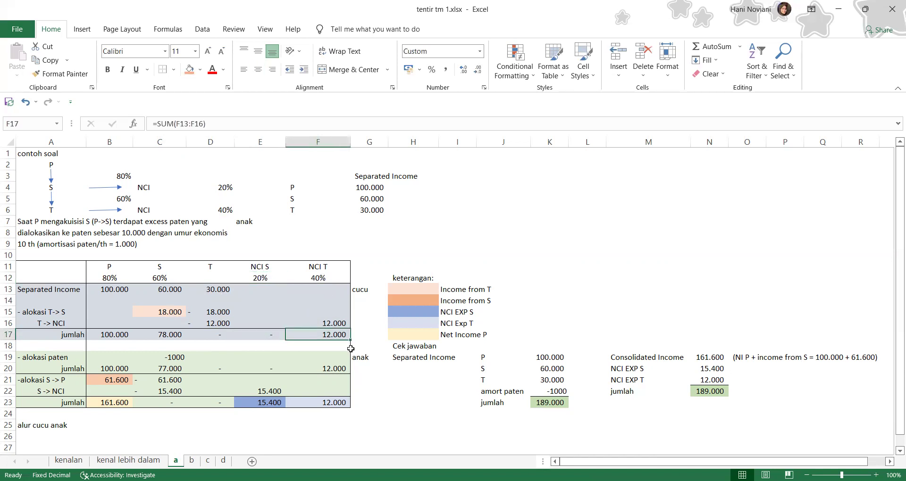
pyautogui.click(177, 377)
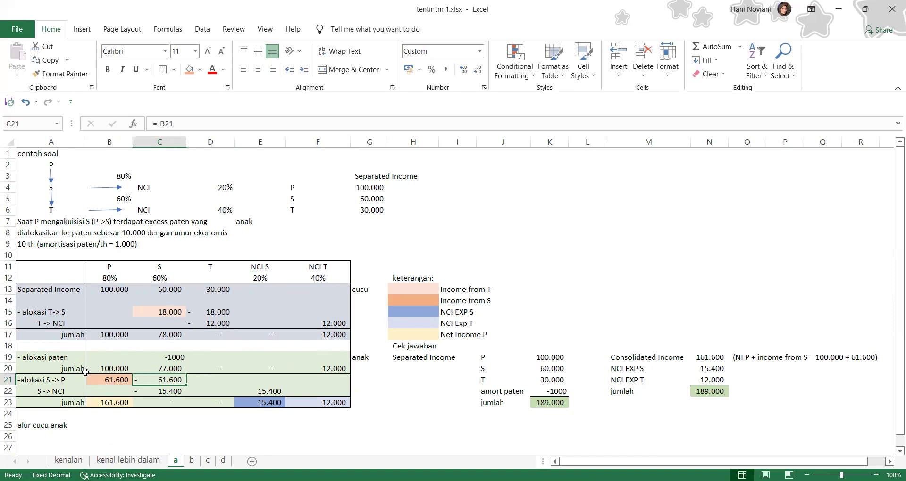
# Step: Examine the patent allocation in C19 and trace it to the patent amortisation note in the problem statement
pyautogui.click(61, 361)
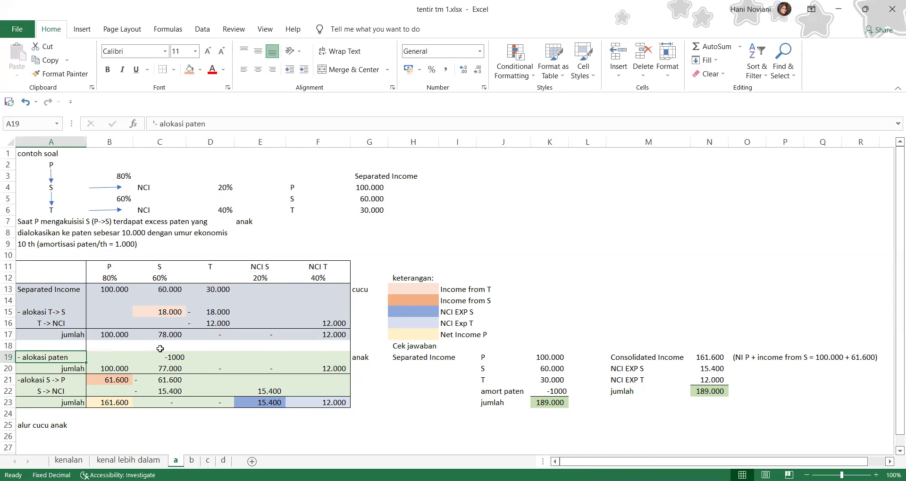
pyautogui.click(172, 357)
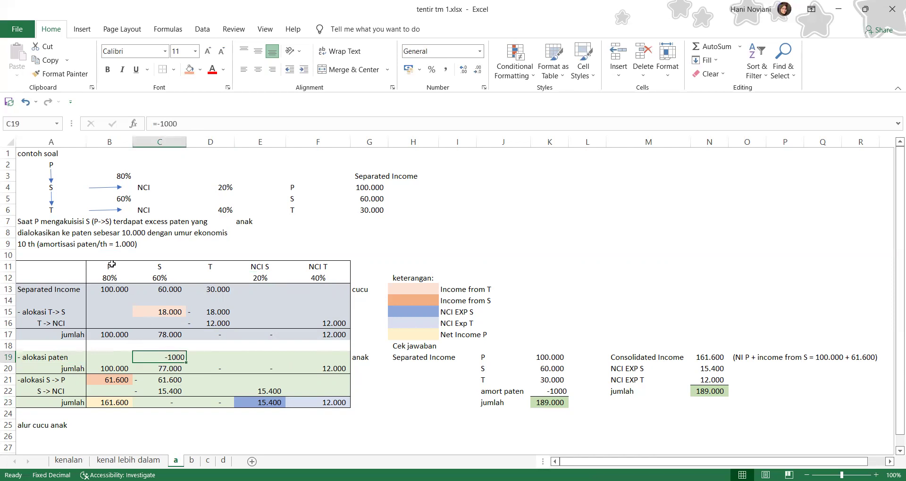
pyautogui.click(143, 228)
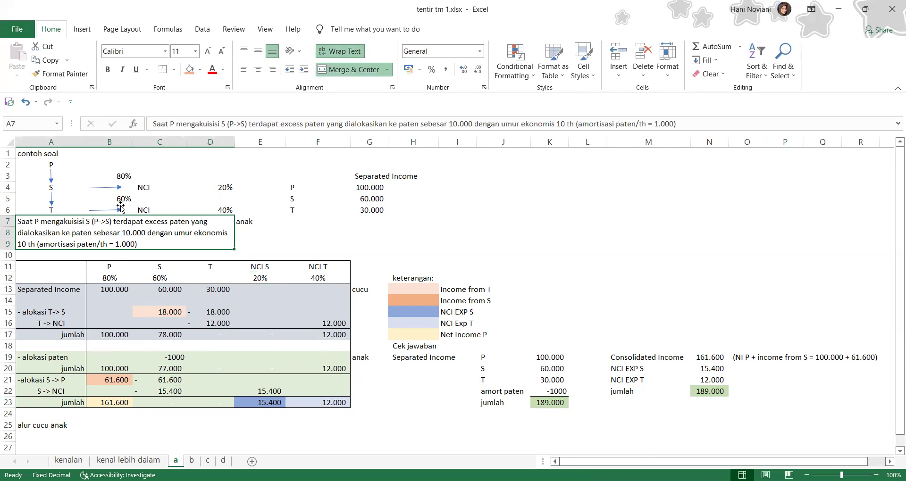
pyautogui.click(174, 357)
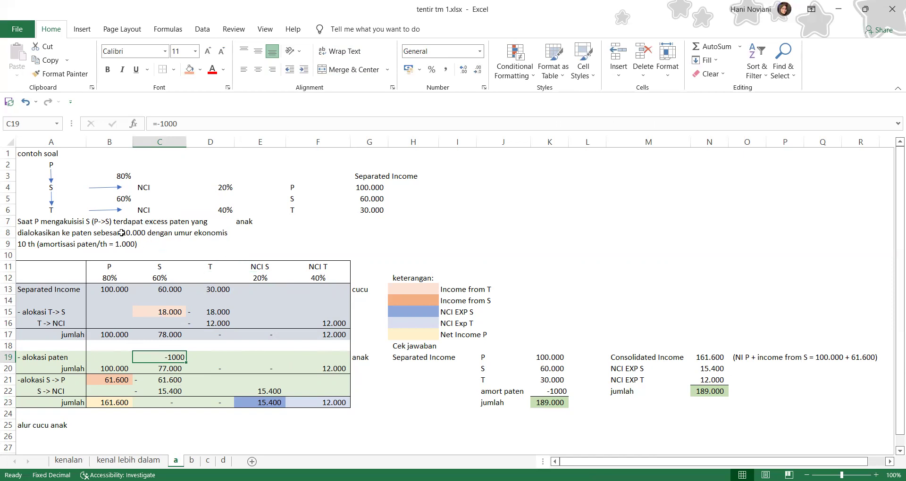
# Step: Check S's row 20 total in C20 against the patent allocation in C19
pyautogui.click(167, 361)
pyautogui.click(166, 368)
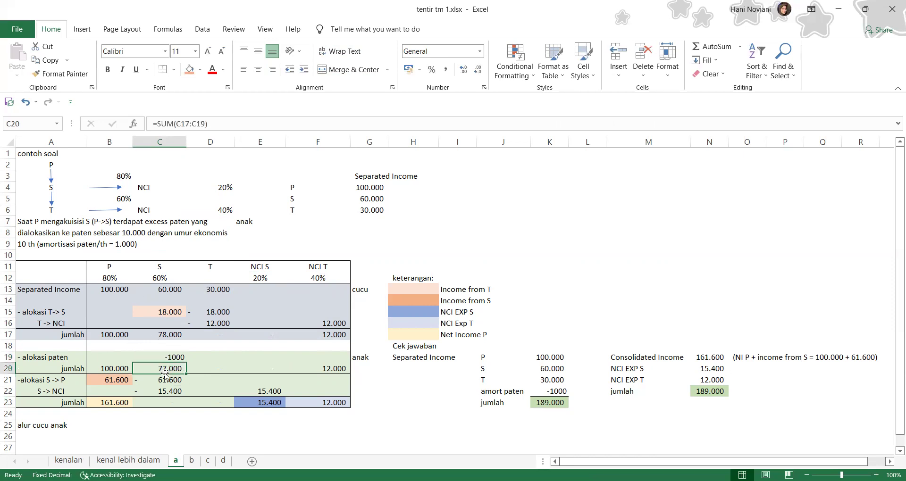
pyautogui.click(162, 356)
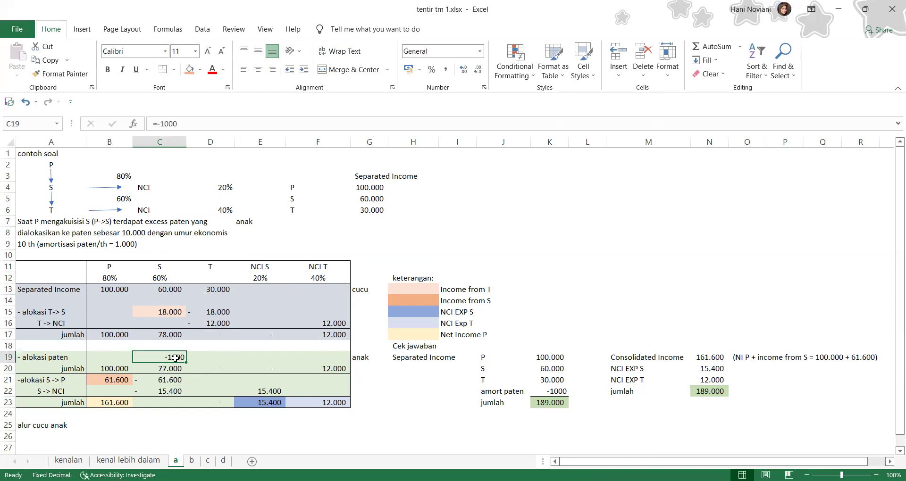
pyautogui.click(82, 366)
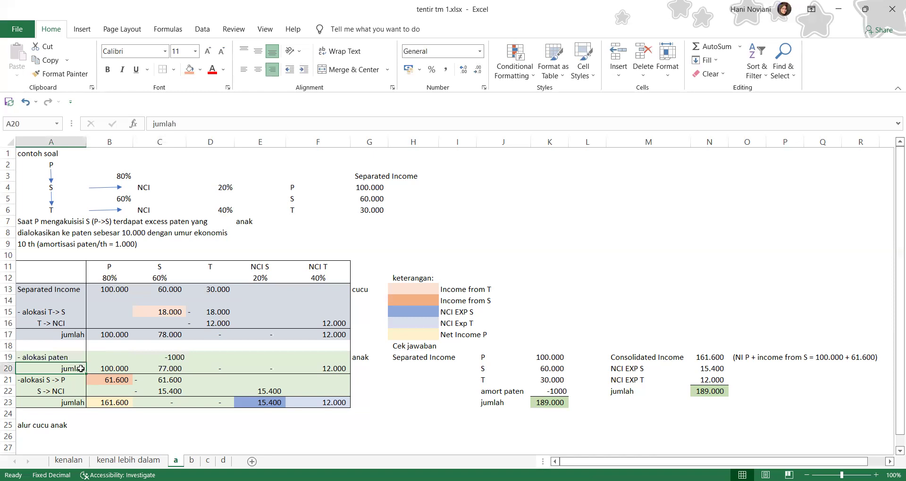
pyautogui.click(184, 357)
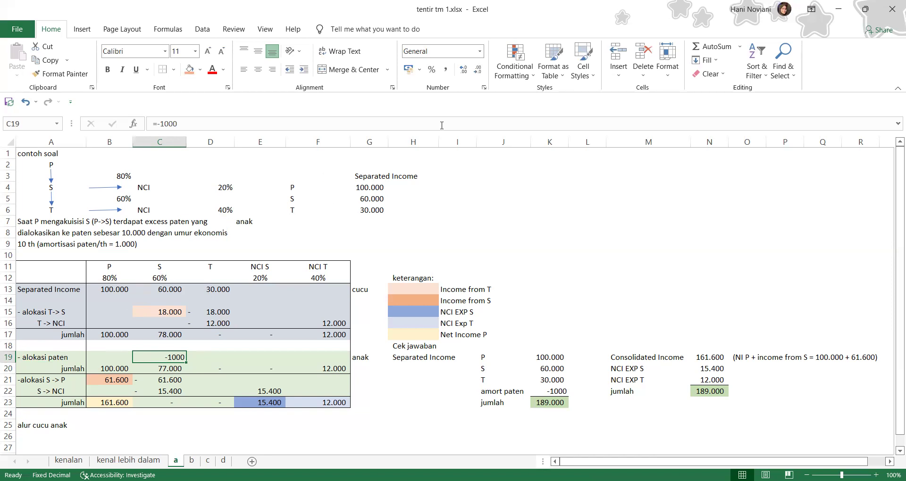
# Step: Handwrite "P → S" with "dibayar > Ekuitas" below it in ink on the blank area beside the separated income figures
pyautogui.moveTo(493, 190)
pyautogui.mouseDown()
pyautogui.moveTo(493, 219)
pyautogui.moveTo(509, 194)
pyautogui.moveTo(494, 208)
pyautogui.moveTo(565, 207)
pyautogui.mouseUp()
pyautogui.moveTo(561, 199); pyautogui.dragTo(564, 218)
pyautogui.moveTo(605, 191); pyautogui.dragTo(593, 215)
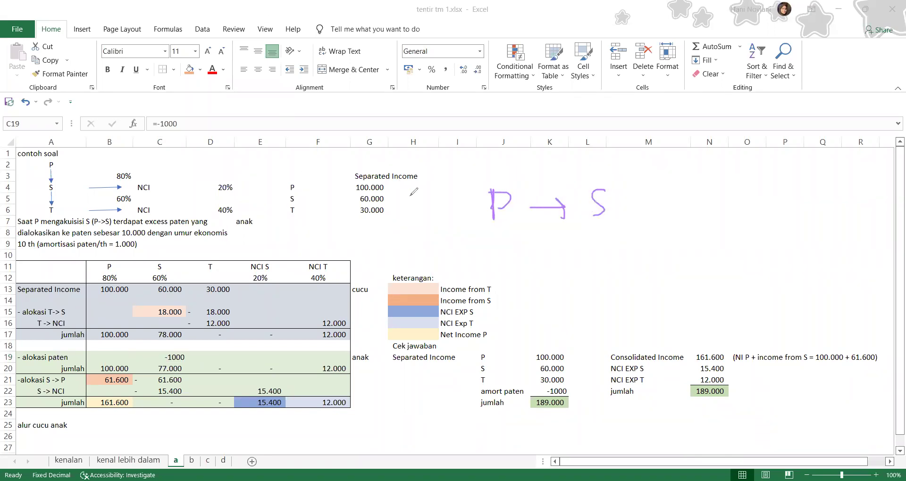
pyautogui.moveTo(646, 245); pyautogui.dragTo(654, 247)
pyautogui.moveTo(630, 221)
pyautogui.mouseDown()
pyautogui.moveTo(635, 257)
pyautogui.moveTo(658, 231)
pyautogui.moveTo(659, 247)
pyautogui.moveTo(675, 241)
pyautogui.mouseUp()
pyautogui.moveTo(632, 282); pyautogui.dragTo(634, 296)
pyautogui.moveTo(633, 264)
pyautogui.mouseDown()
pyautogui.moveTo(633, 295)
pyautogui.moveTo(672, 278)
pyautogui.moveTo(679, 292)
pyautogui.moveTo(691, 279)
pyautogui.moveTo(703, 297)
pyautogui.moveTo(713, 283)
pyautogui.moveTo(764, 272)
pyautogui.moveTo(750, 306)
pyautogui.mouseUp()
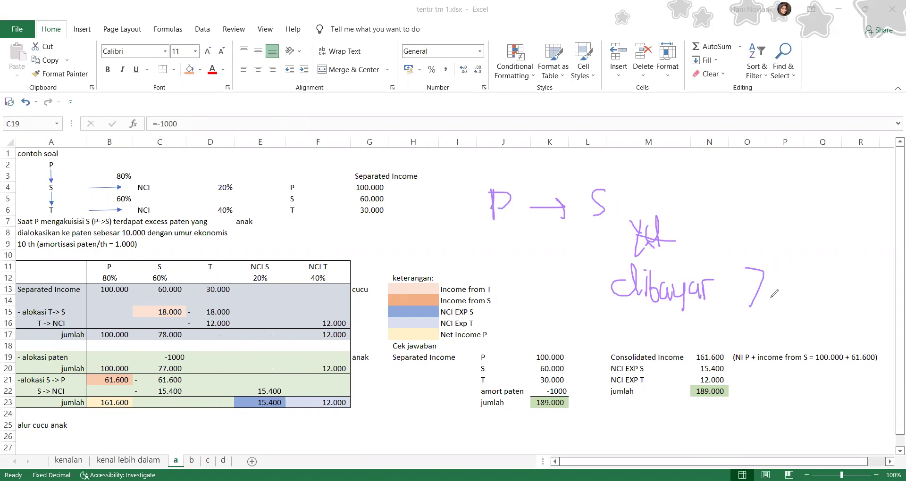
pyautogui.moveTo(797, 273)
pyautogui.mouseDown()
pyautogui.moveTo(804, 292)
pyautogui.moveTo(839, 277)
pyautogui.moveTo(863, 283)
pyautogui.moveTo(856, 292)
pyautogui.mouseUp()
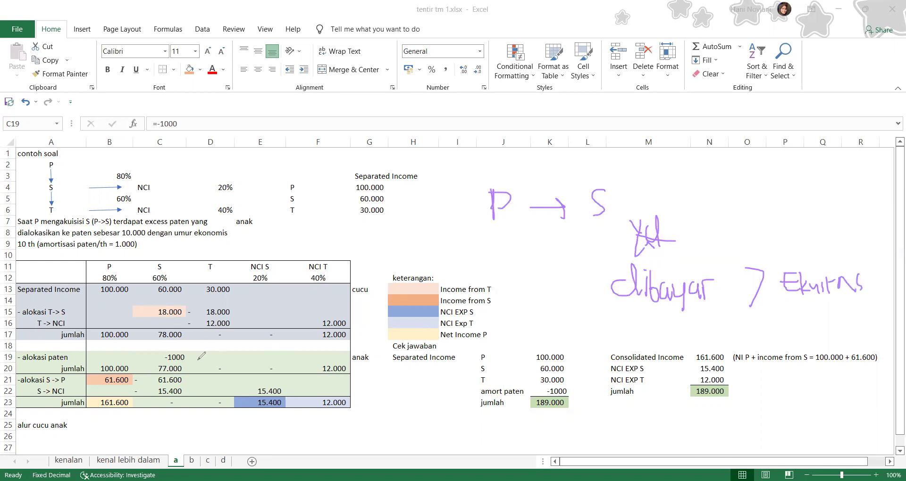
# Step: Add the handwritten notes "P", "+ Paten" and "- Paten" around the P → S sketch
pyautogui.moveTo(689, 215)
pyautogui.mouseDown()
pyautogui.moveTo(699, 236)
pyautogui.moveTo(706, 211)
pyautogui.moveTo(693, 223)
pyautogui.mouseUp()
pyautogui.moveTo(632, 181)
pyautogui.mouseDown()
pyautogui.moveTo(649, 179)
pyautogui.moveTo(640, 192)
pyautogui.moveTo(683, 183)
pyautogui.moveTo(695, 198)
pyautogui.moveTo(707, 187)
pyautogui.mouseUp()
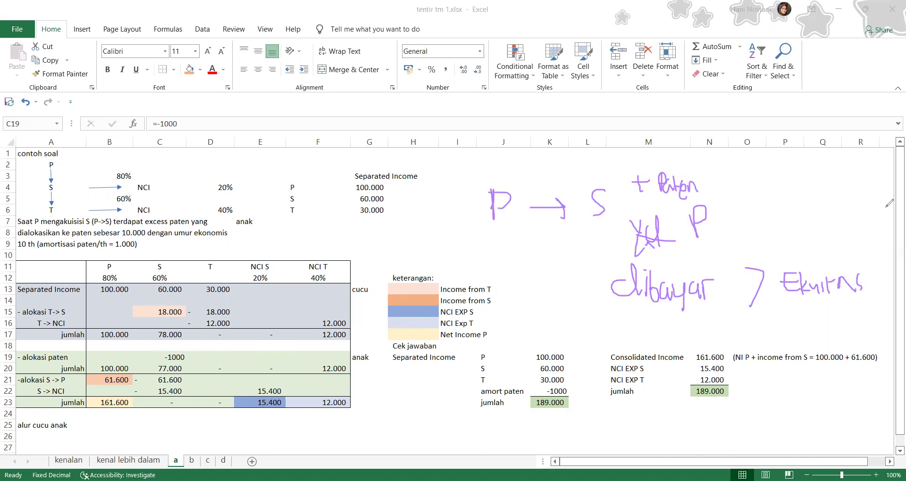
pyautogui.moveTo(767, 197); pyautogui.dragTo(788, 202)
pyautogui.moveTo(789, 185); pyautogui.dragTo(817, 206)
pyautogui.moveTo(808, 196)
pyautogui.mouseDown()
pyautogui.moveTo(836, 192)
pyautogui.moveTo(839, 211)
pyautogui.moveTo(849, 189)
pyautogui.moveTo(861, 205)
pyautogui.mouseUp()
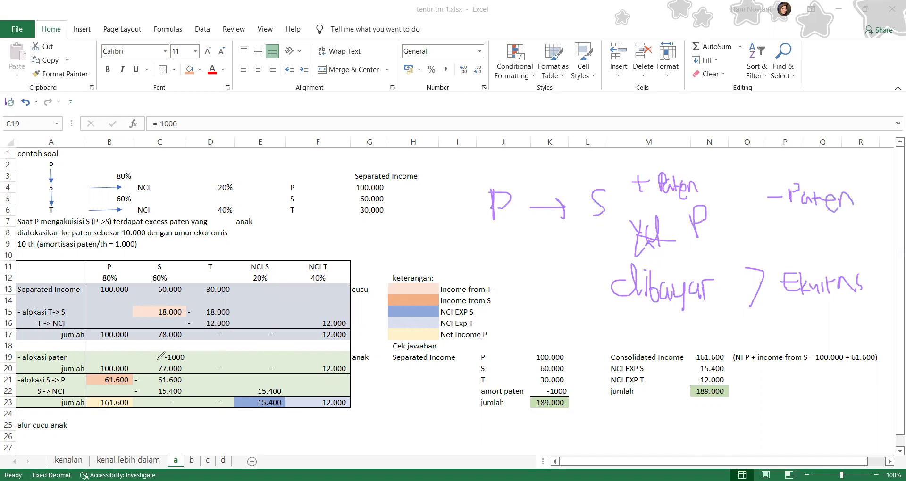
# Step: Mark the patent allocation in C19, the 10.000 and 1.000 in the patent note, and the row 20 totals in ink
pyautogui.moveTo(163, 353)
pyautogui.mouseDown()
pyautogui.moveTo(188, 353)
pyautogui.moveTo(160, 354)
pyautogui.mouseUp()
pyautogui.moveTo(115, 251)
pyautogui.mouseDown()
pyautogui.moveTo(137, 257)
pyautogui.moveTo(144, 235)
pyautogui.mouseUp()
pyautogui.moveTo(175, 365)
pyautogui.mouseDown()
pyautogui.moveTo(163, 376)
pyautogui.moveTo(151, 363)
pyautogui.moveTo(155, 374)
pyautogui.moveTo(336, 380)
pyautogui.moveTo(336, 389)
pyautogui.mouseUp()
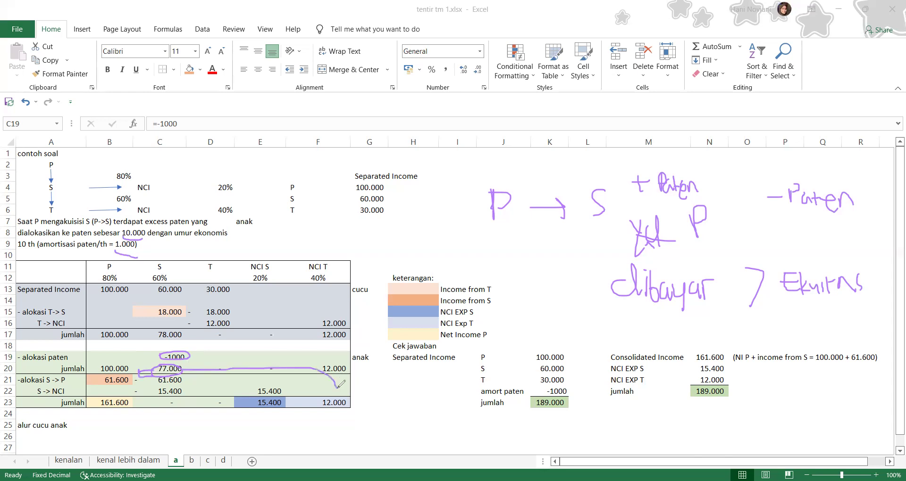
pyautogui.moveTo(207, 371); pyautogui.dragTo(242, 388)
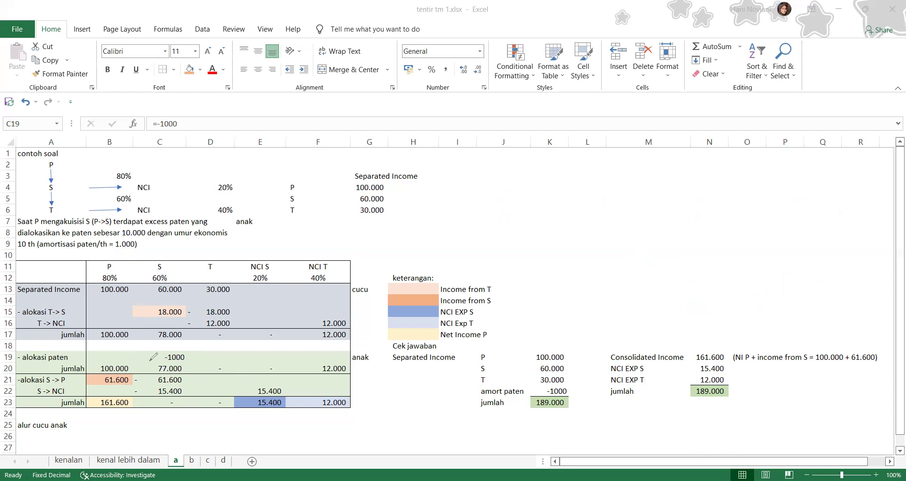
# Step: Mark S's total in C20 and P's 80% in ink, and inspect the S -> P allocation formulas in B21 and C21
pyautogui.moveTo(160, 365)
pyautogui.mouseDown()
pyautogui.moveTo(187, 367)
pyautogui.moveTo(161, 365)
pyautogui.mouseUp()
pyautogui.moveTo(124, 270)
pyautogui.mouseDown()
pyautogui.moveTo(98, 272)
pyautogui.moveTo(105, 271)
pyautogui.mouseUp()
pyautogui.click(110, 381)
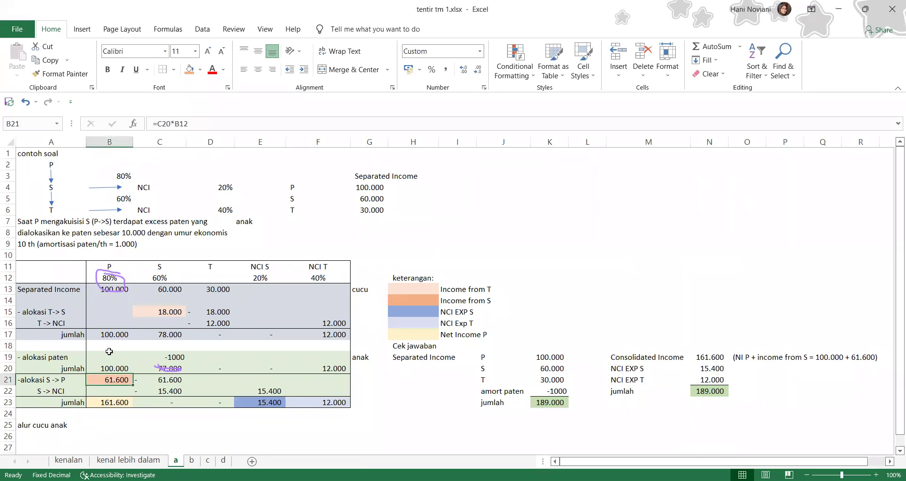
pyautogui.click(222, 124)
pyautogui.press('Escape')
pyautogui.click(174, 383)
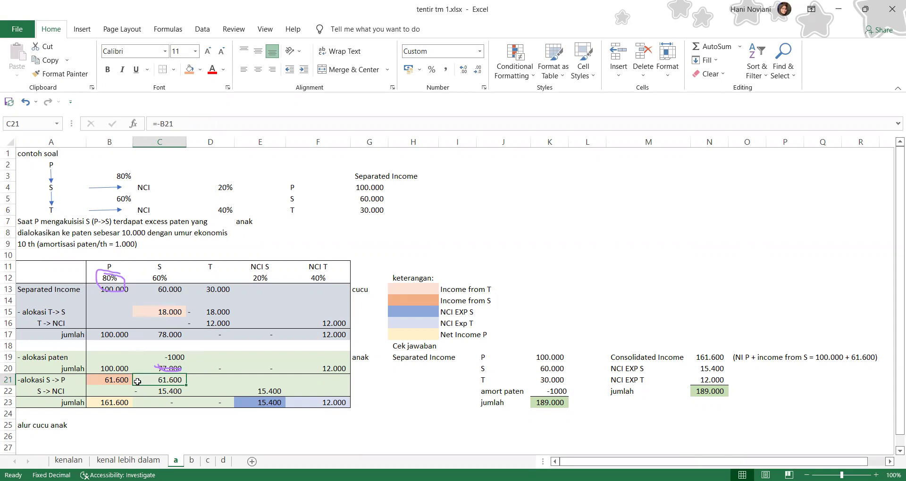
# Step: Examine the "S -> NCI" allocation in row 22, tracing E22 to the NCI S percentage and S's total in C20
pyautogui.click(174, 391)
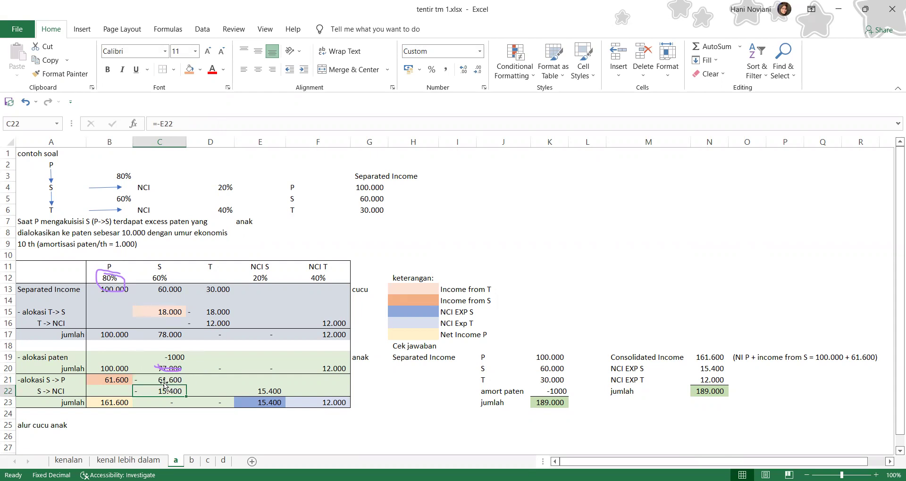
pyautogui.click(52, 394)
pyautogui.click(258, 391)
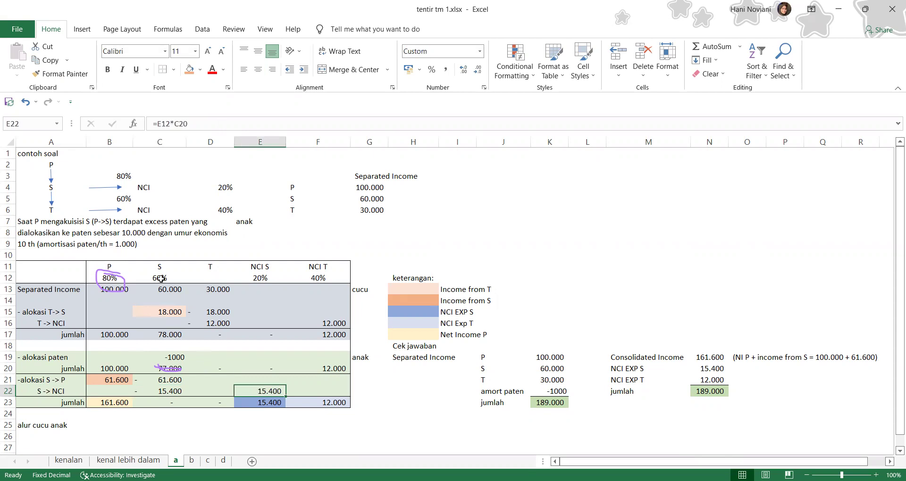
pyautogui.click(261, 278)
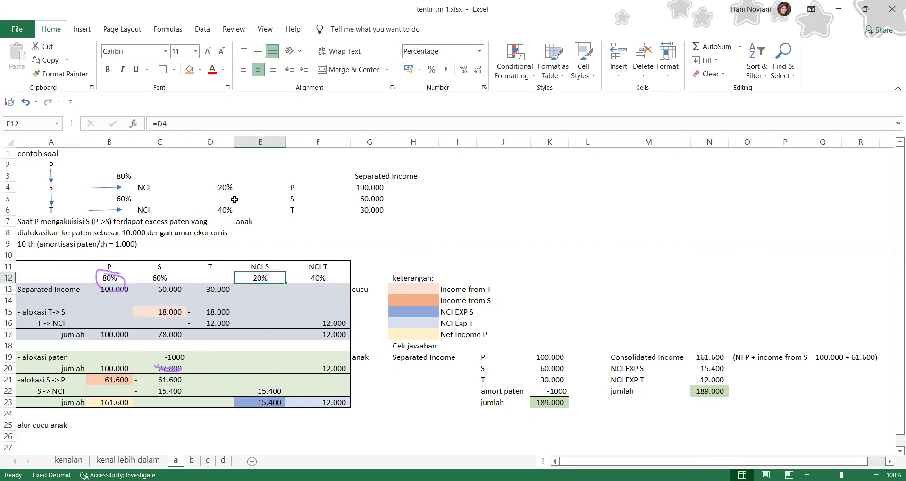
pyautogui.click(222, 187)
pyautogui.click(255, 278)
pyautogui.click(156, 372)
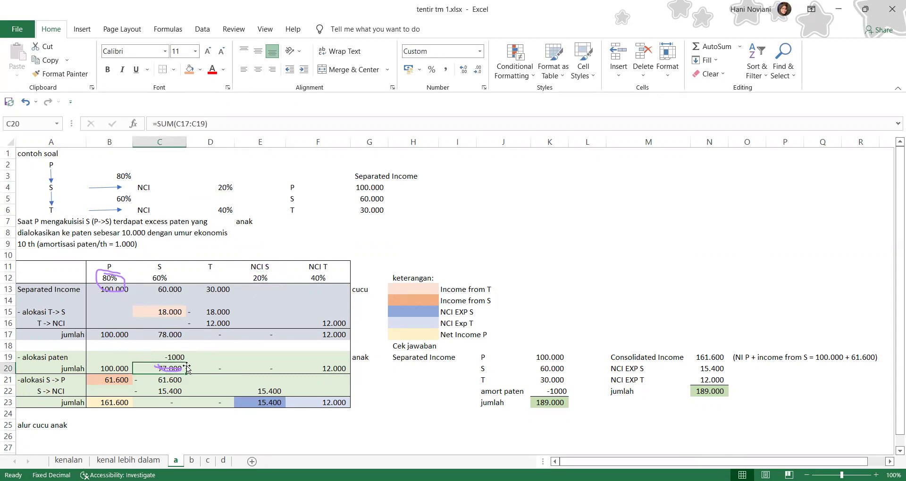
pyautogui.click(267, 390)
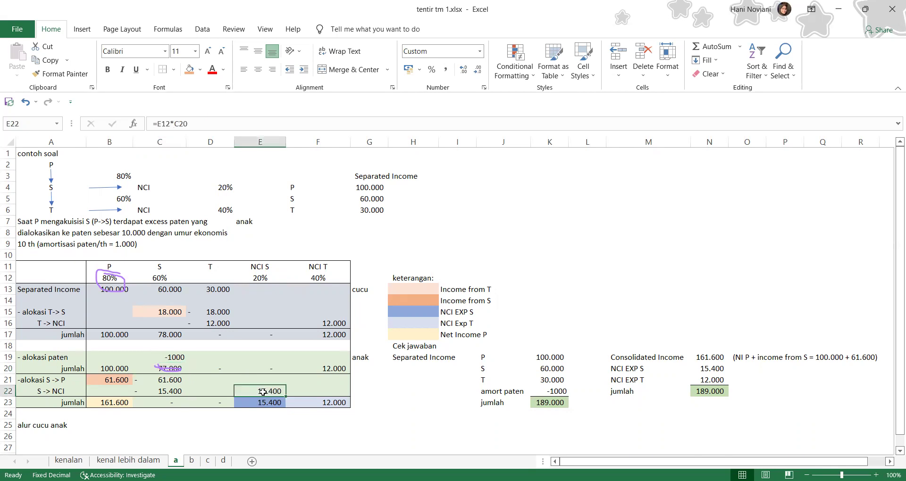
pyautogui.click(171, 392)
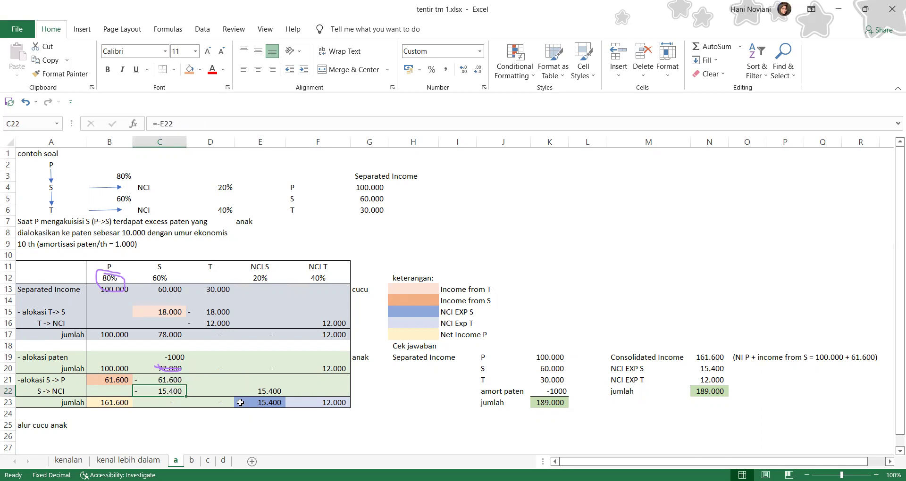
# Step: Check the row 23 totals for P, S, NCI S and NCI T
pyautogui.click(123, 406)
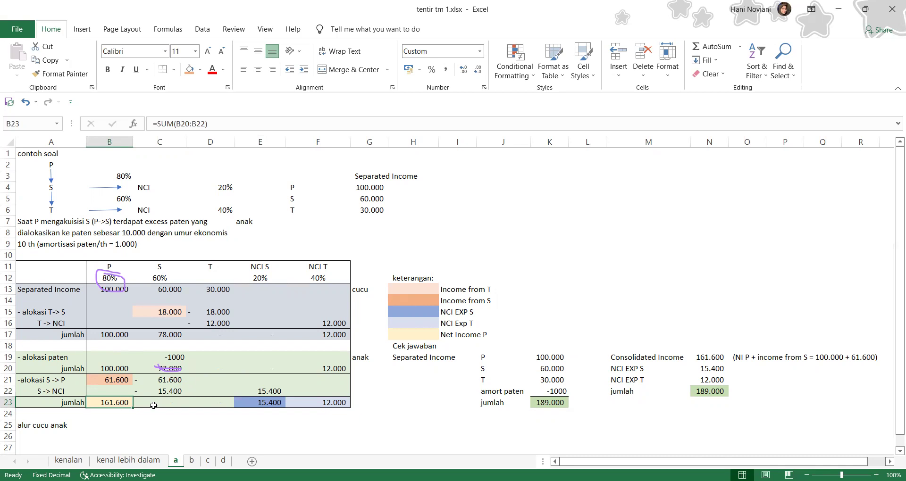
pyautogui.click(165, 289)
pyautogui.click(172, 400)
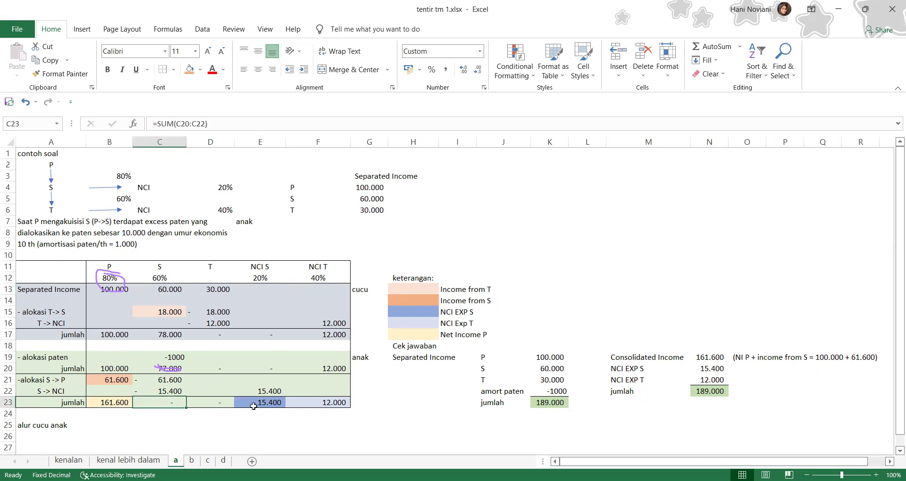
pyautogui.click(259, 278)
pyautogui.click(272, 404)
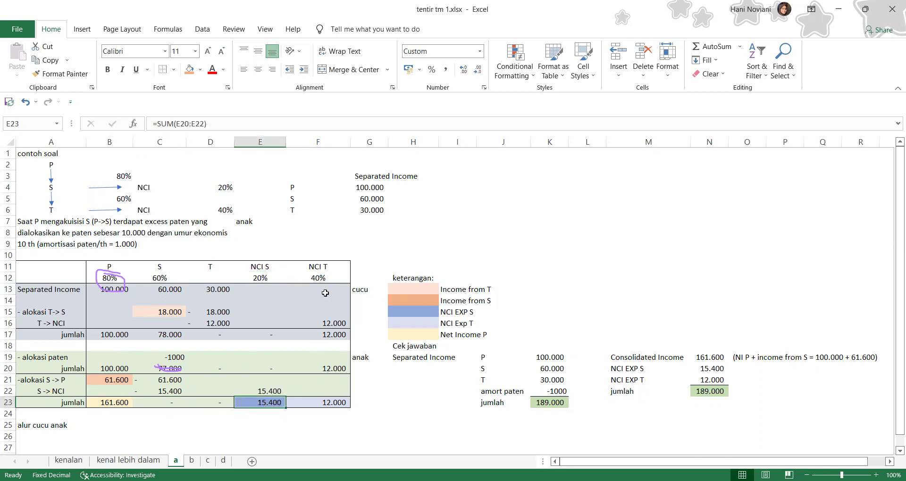
pyautogui.click(335, 404)
pyautogui.click(406, 443)
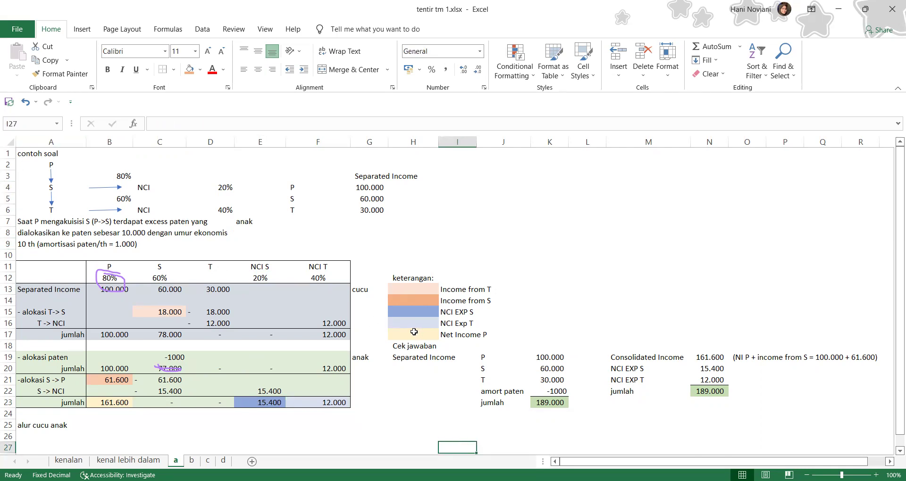
# Step: Review the separated income side of the answer check, tracing the patent amortisation in K22 to C19 and inspecting the total in K23
pyautogui.click(425, 357)
pyautogui.click(456, 360)
pyautogui.moveTo(546, 360); pyautogui.dragTo(549, 380)
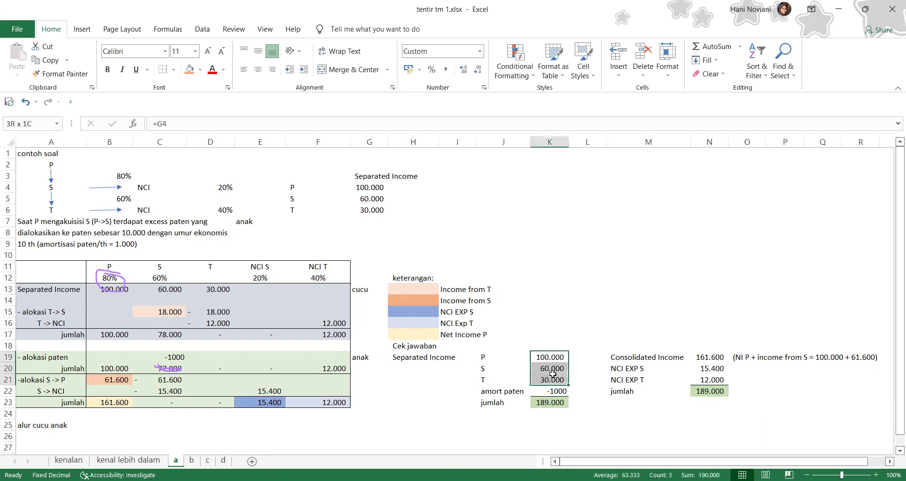
pyautogui.click(542, 390)
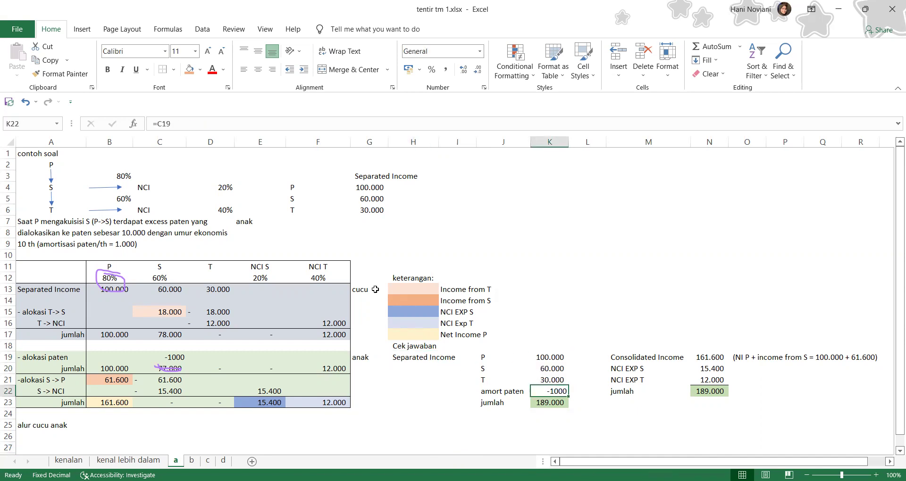
pyautogui.click(184, 354)
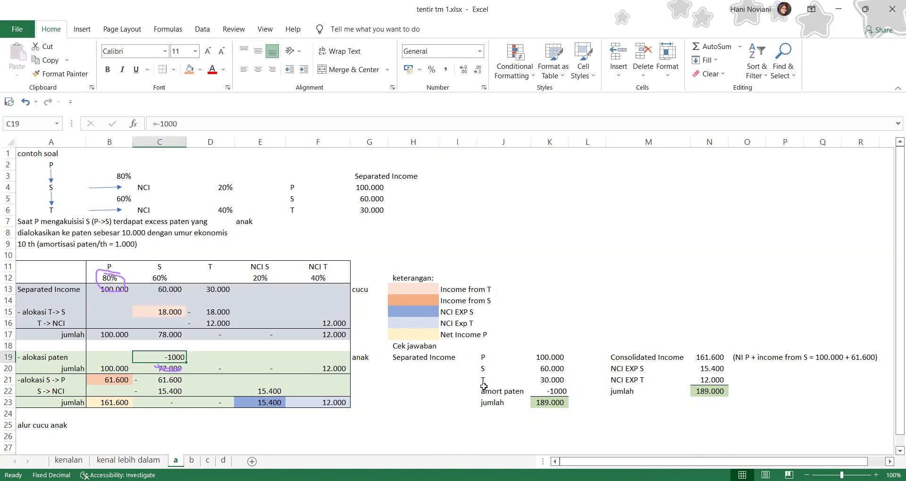
pyautogui.click(549, 404)
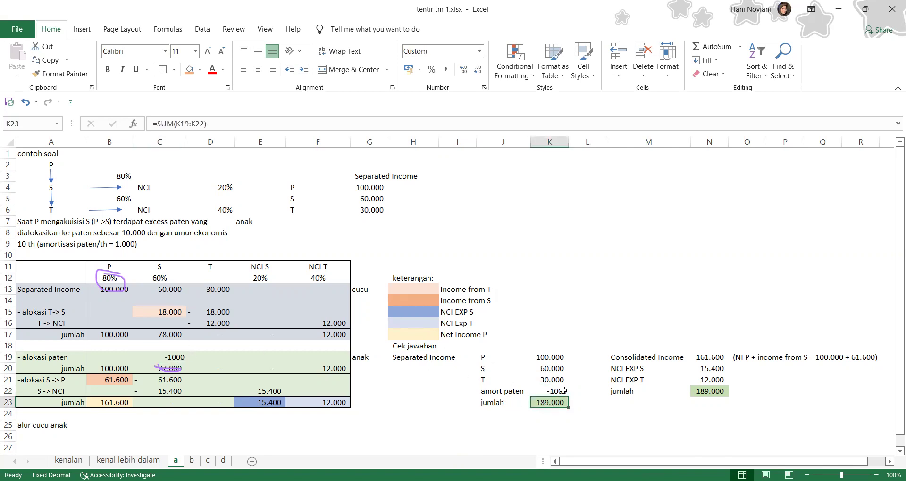
# Step: Review the Consolidated Income, NCI EXP S and NCI EXP T lines of the answer check, tracing N19 to P's total in B23
pyautogui.click(619, 359)
pyautogui.click(621, 370)
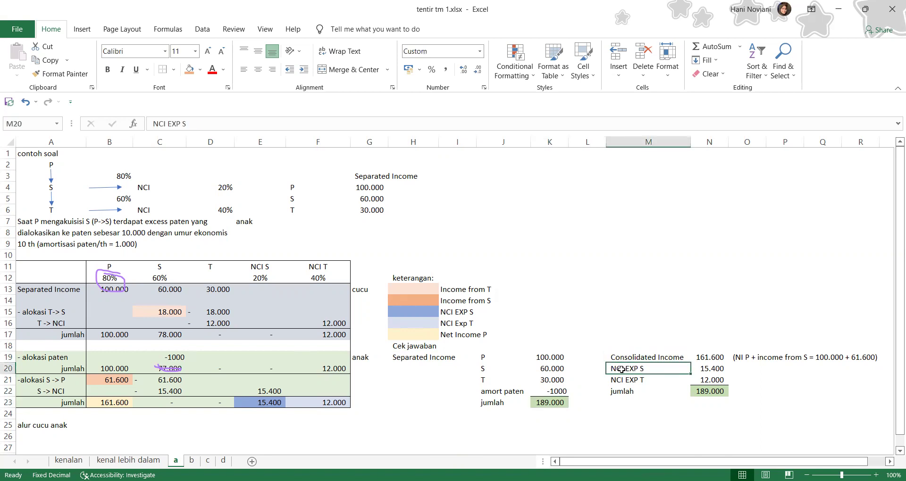
pyautogui.click(621, 380)
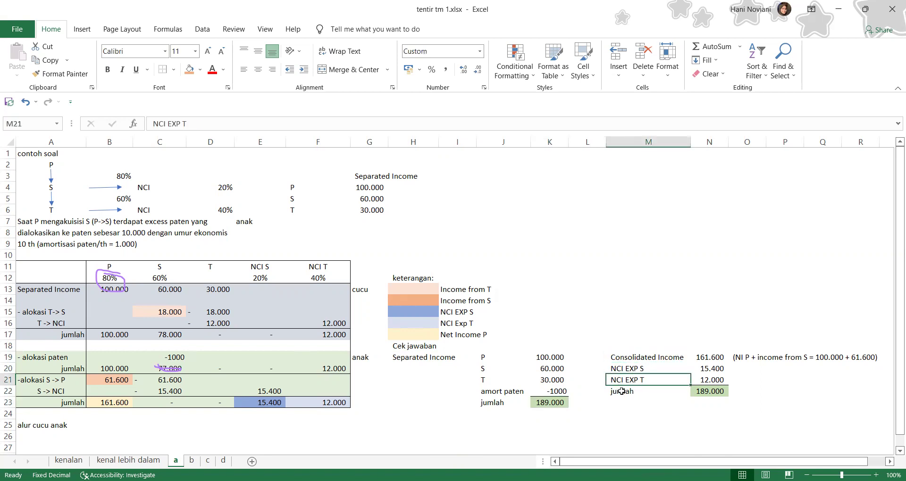
pyautogui.click(715, 357)
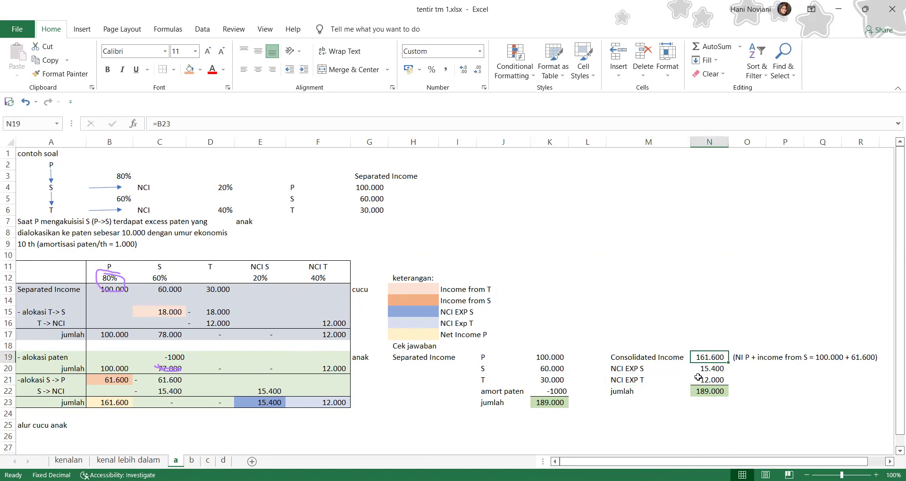
pyautogui.click(110, 405)
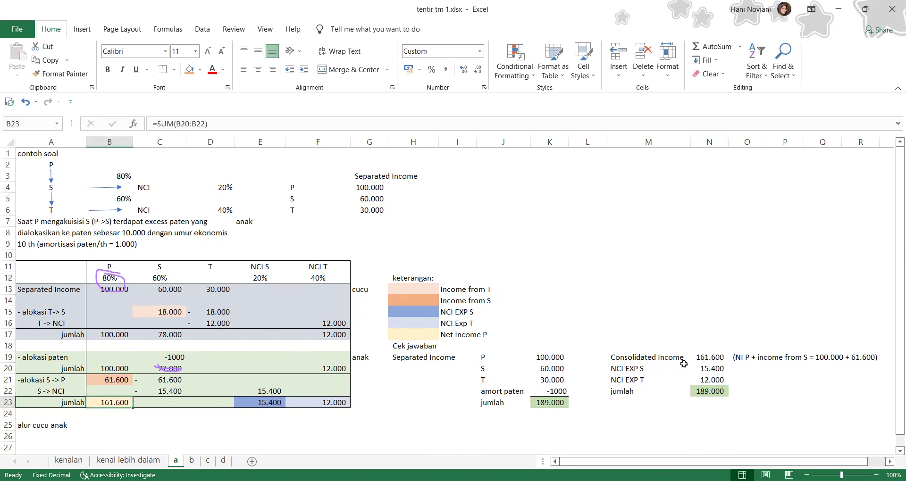
# Step: Trace the NCI EXP S and NCI EXP T lines of the answer check to E23 and F23, and inspect the total in N22
pyautogui.click(706, 378)
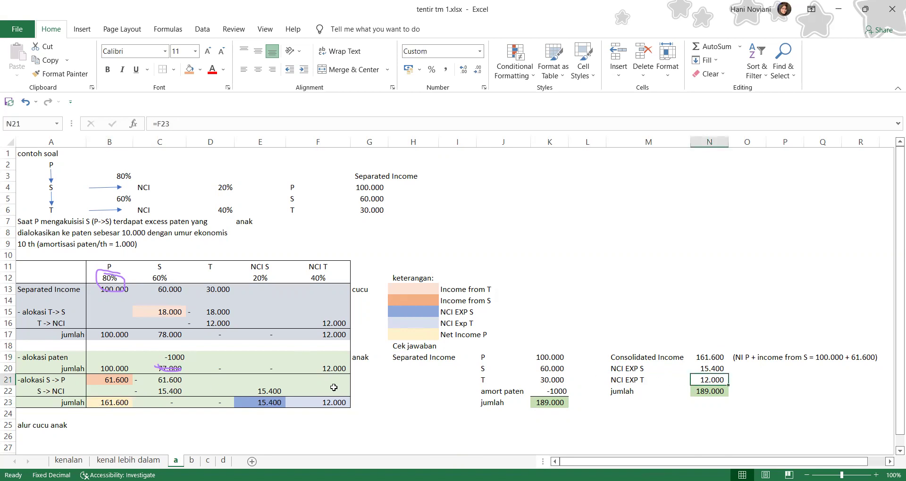
pyautogui.click(253, 405)
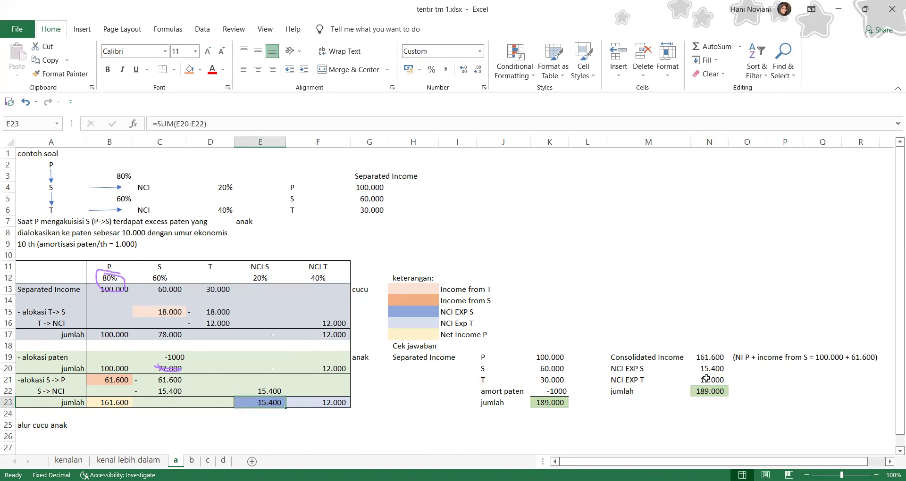
pyautogui.click(705, 380)
pyautogui.click(332, 400)
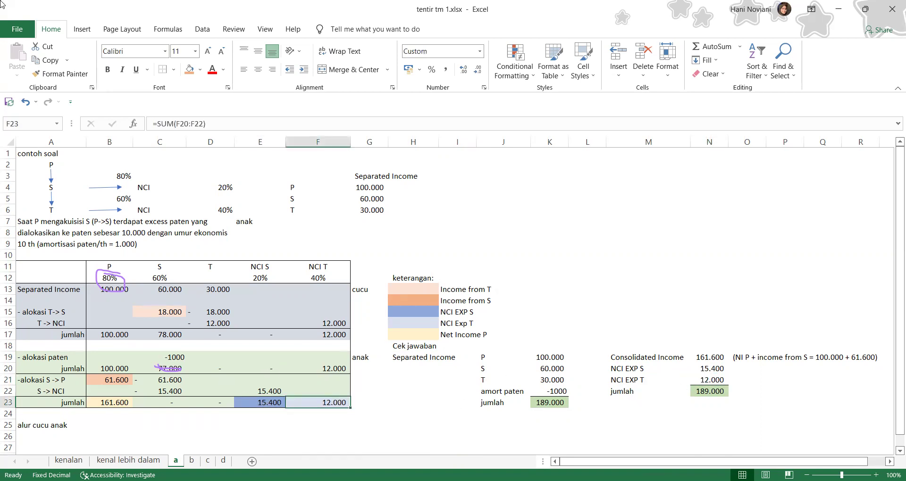
pyautogui.click(715, 392)
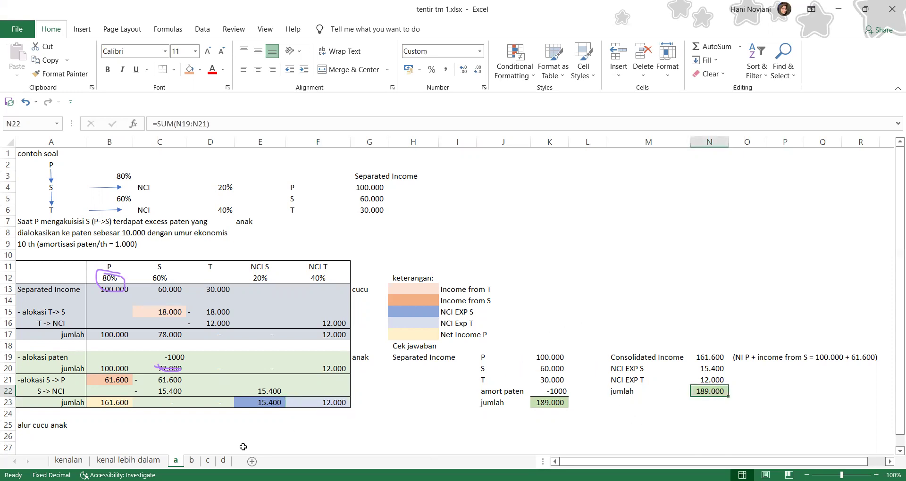
# Step: Switch to sheet b and underline the S->T acquisition, the 10.000 patent excess, the 10-year life and the 1.000 yearly amortisation in the problem text
pyautogui.hotkey('ctrl', 'pagedown')
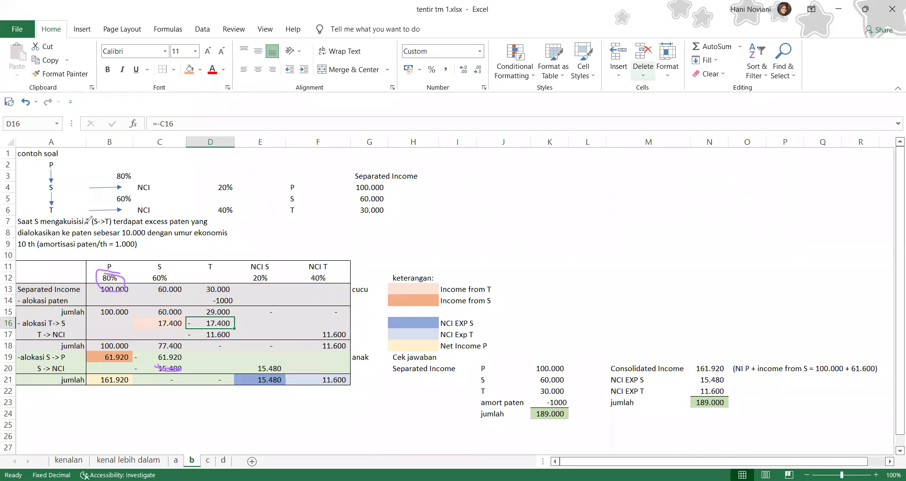
pyautogui.press('Escape')
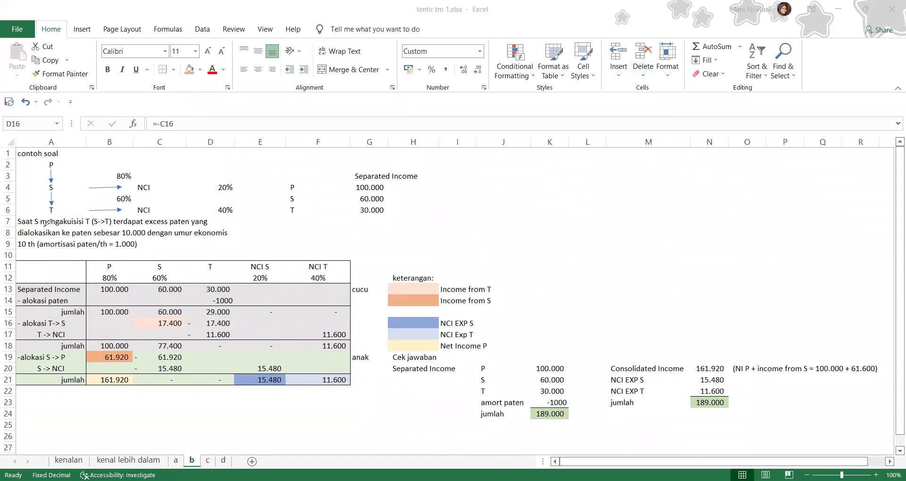
pyautogui.moveTo(33, 230); pyautogui.dragTo(91, 230)
pyautogui.moveTo(123, 238); pyautogui.dragTo(153, 238)
pyautogui.moveTo(19, 251); pyautogui.dragTo(31, 250)
pyautogui.moveTo(114, 251); pyautogui.dragTo(128, 251)
# Step: Tick the separated incomes of P, S and T in row 13 and the matching S and T source figures in column G
pyautogui.moveTo(131, 284); pyautogui.dragTo(140, 277)
pyautogui.moveTo(385, 196); pyautogui.dragTo(391, 202)
pyautogui.moveTo(183, 287); pyautogui.dragTo(203, 278)
pyautogui.moveTo(389, 208); pyautogui.dragTo(406, 204)
pyautogui.moveTo(235, 285); pyautogui.dragTo(245, 282)
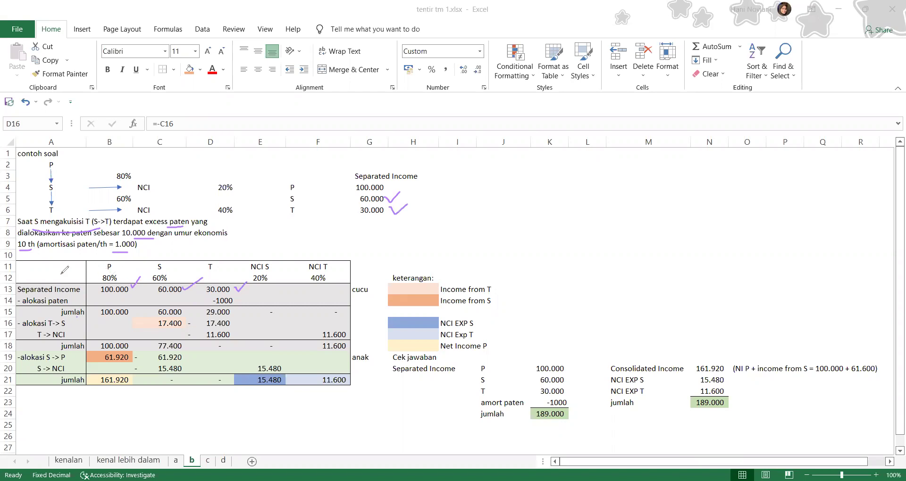
# Step: Annotate the ownership percentages with P-to-S-to-T arrows, a circled 60% and marked NCI shares of 20% and 40%, and clear the ink
pyautogui.moveTo(52, 274); pyautogui.dragTo(64, 280)
pyautogui.moveTo(116, 266)
pyautogui.mouseDown()
pyautogui.moveTo(201, 270)
pyautogui.moveTo(149, 282)
pyautogui.moveTo(171, 273)
pyautogui.mouseUp()
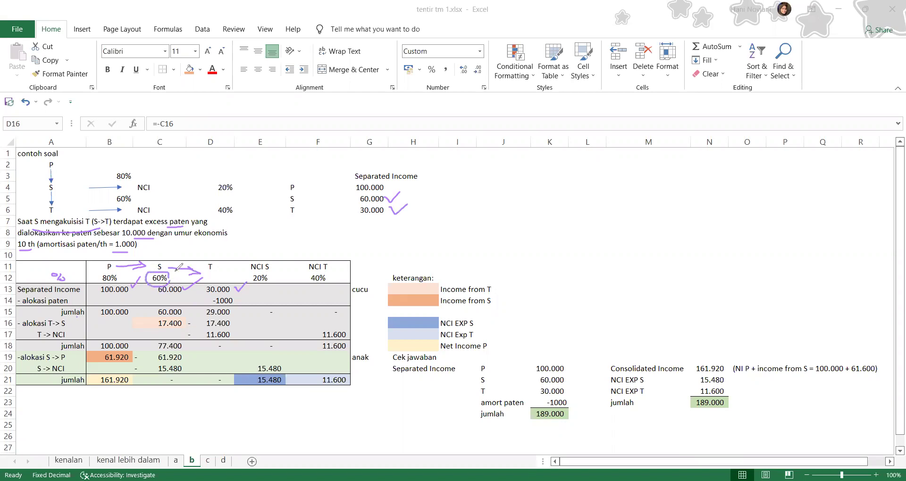
pyautogui.moveTo(223, 173)
pyautogui.mouseDown()
pyautogui.moveTo(238, 188)
pyautogui.moveTo(205, 182)
pyautogui.moveTo(215, 172)
pyautogui.mouseUp()
pyautogui.moveTo(46, 193); pyautogui.dragTo(62, 189)
pyautogui.moveTo(253, 284); pyautogui.dragTo(327, 284)
pyautogui.moveTo(212, 208)
pyautogui.mouseDown()
pyautogui.moveTo(232, 222)
pyautogui.moveTo(241, 201)
pyautogui.mouseUp()
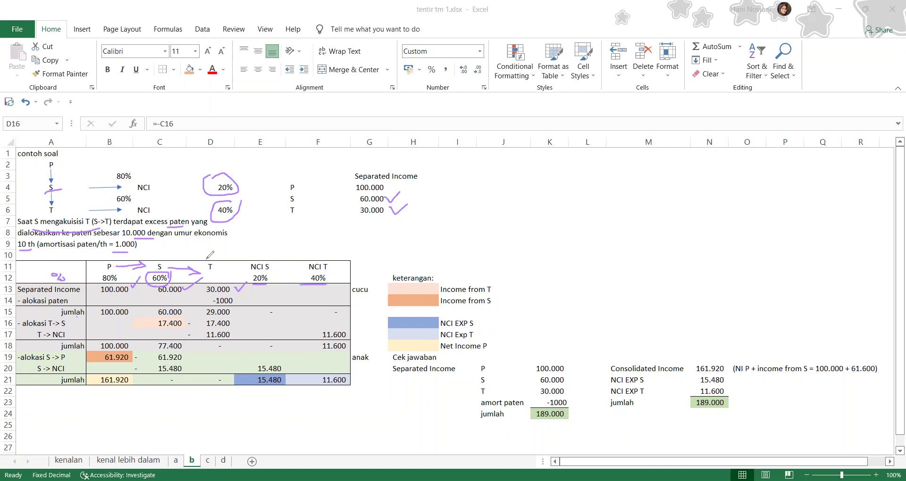
pyautogui.press('e')
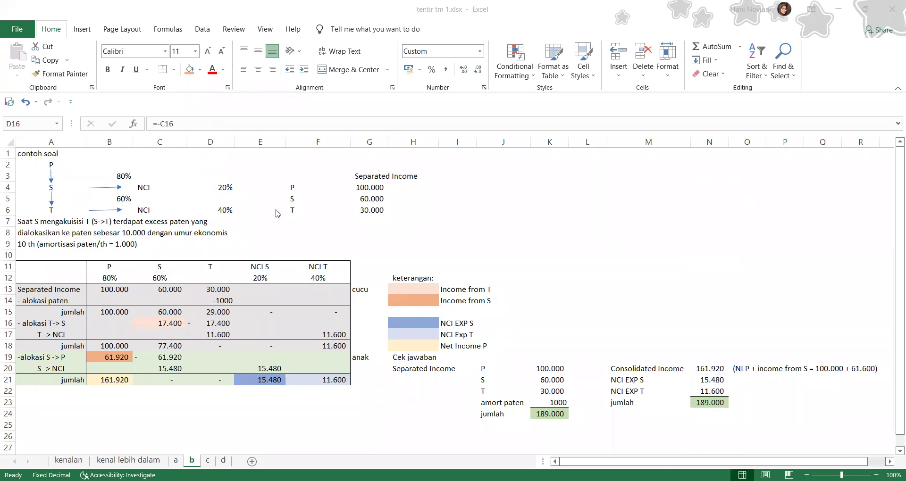
# Step: Examine the patent allocation under T in row 14 against the S->T problem text and the "cucu" level label
pyautogui.click(45, 299)
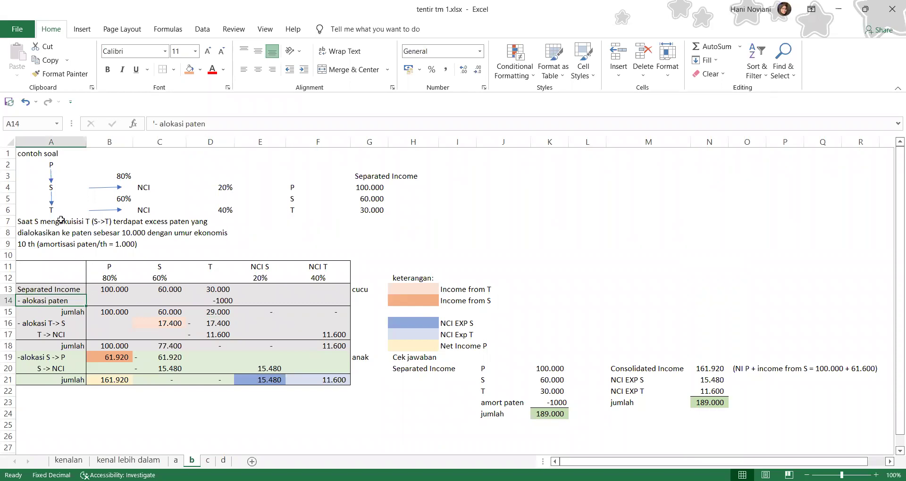
pyautogui.click(208, 303)
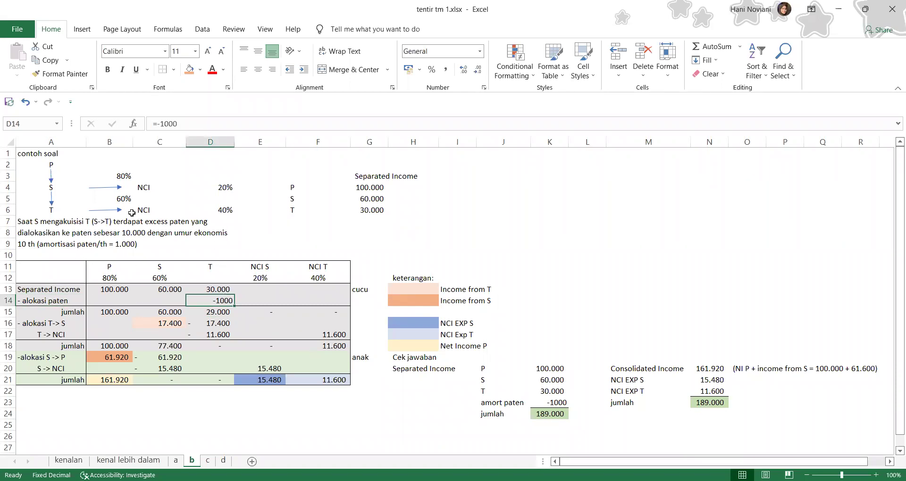
pyautogui.click(121, 230)
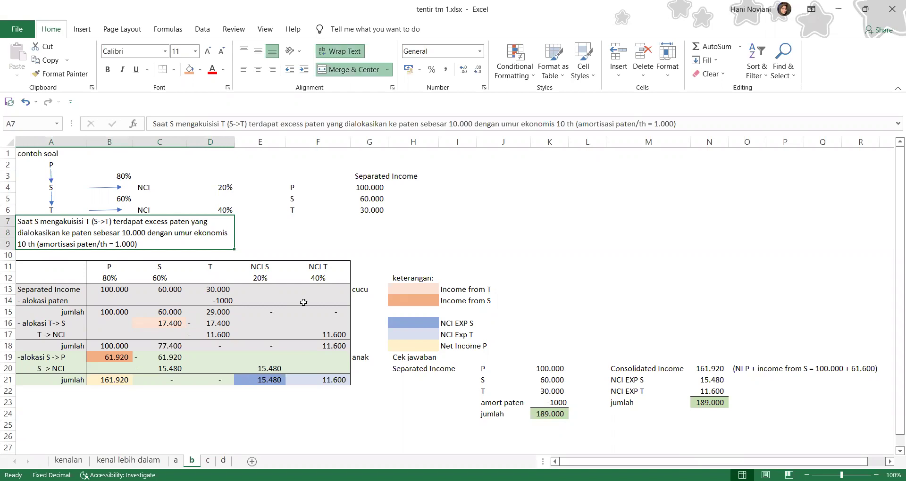
pyautogui.click(360, 290)
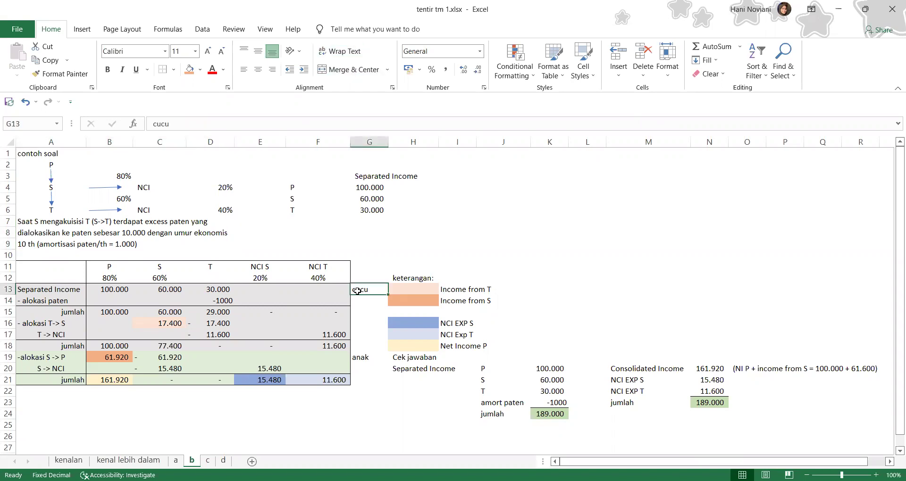
# Step: Trace T's total in D15 to its separated income in D13 and the patent amortisation in D14
pyautogui.click(60, 308)
pyautogui.click(215, 312)
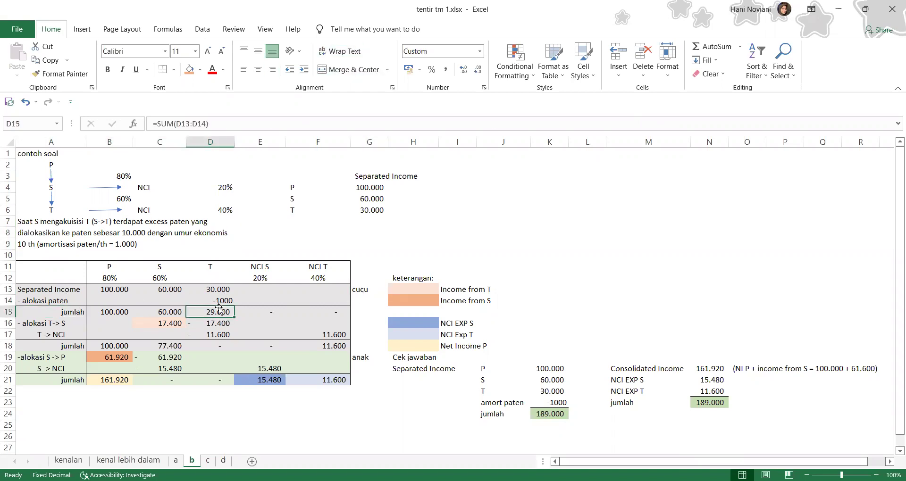
pyautogui.click(51, 302)
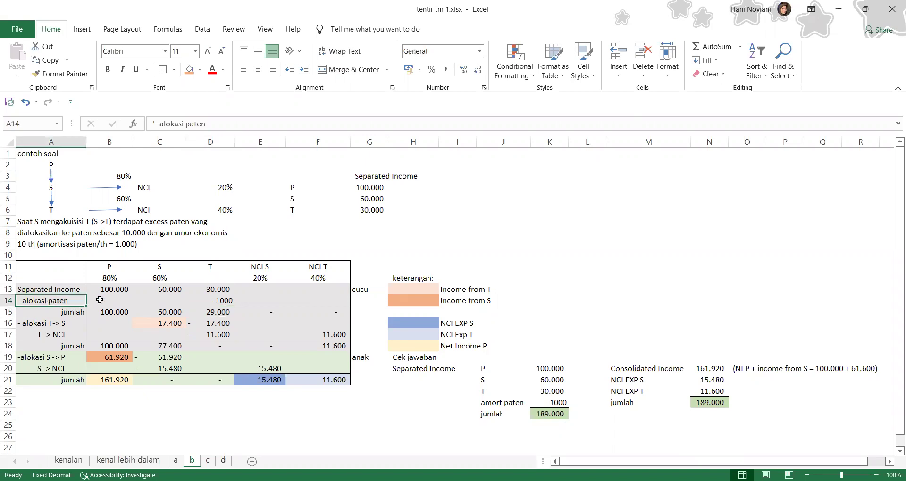
pyautogui.click(208, 301)
pyautogui.click(218, 292)
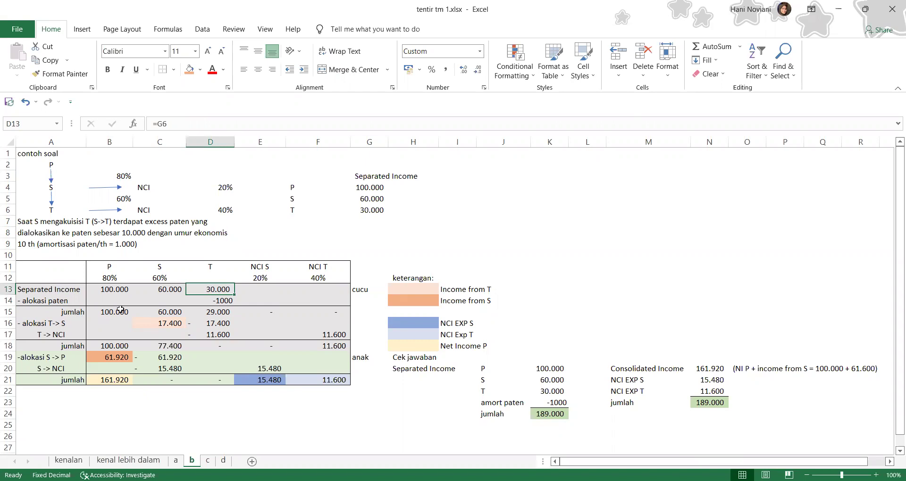
pyautogui.click(217, 314)
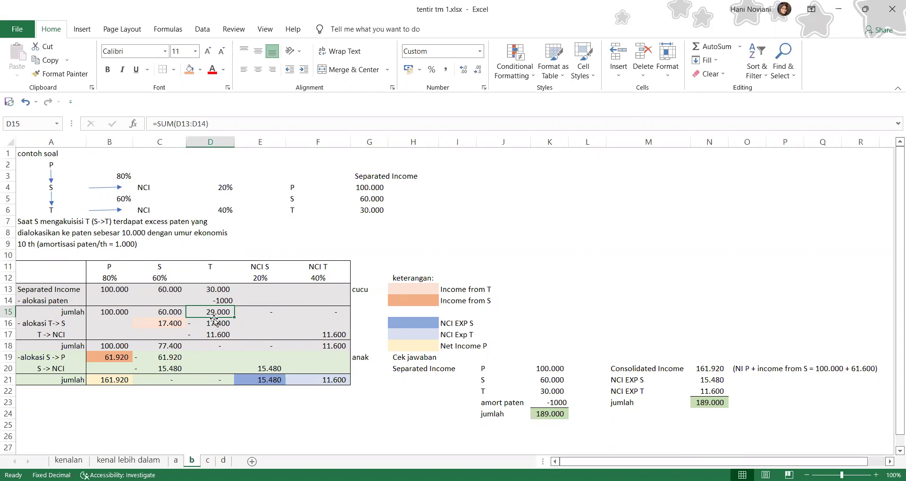
# Step: Examine the T -> S allocation in row 16, tracing C16 to T's total in D15 and S's percentage in C12, and check its deduction in D16
pyautogui.click(163, 324)
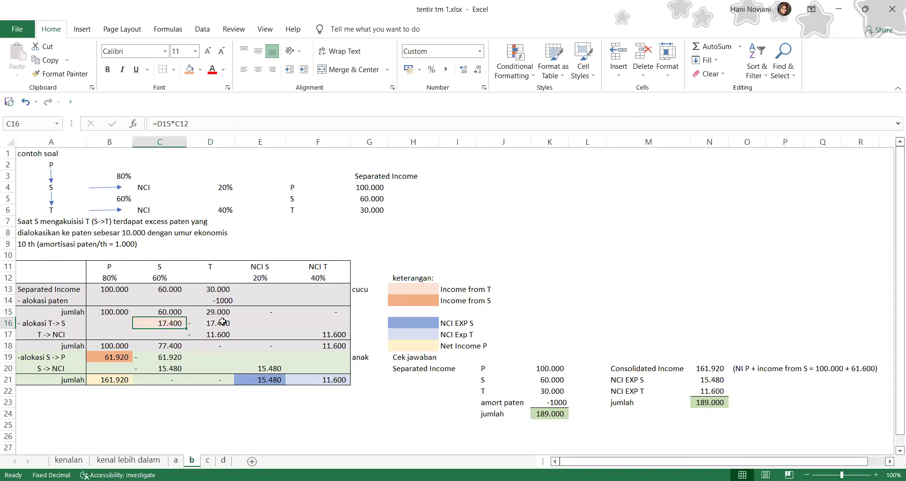
pyautogui.click(333, 333)
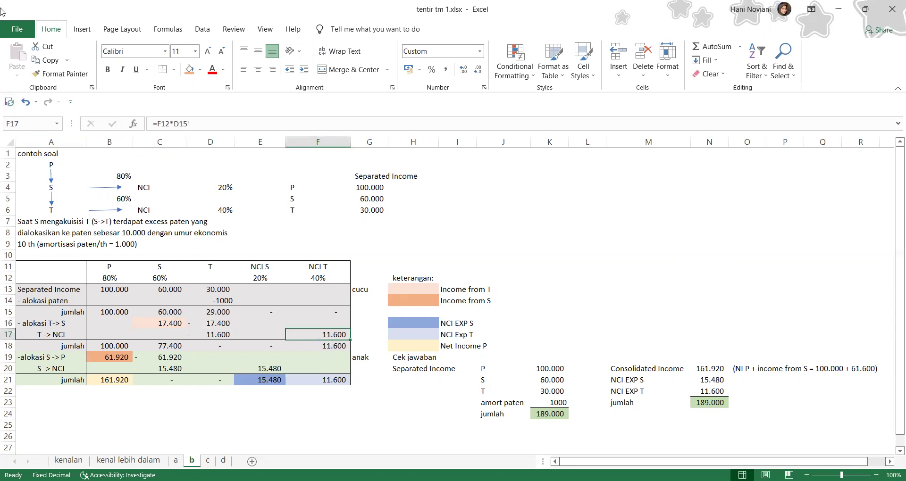
pyautogui.click(177, 321)
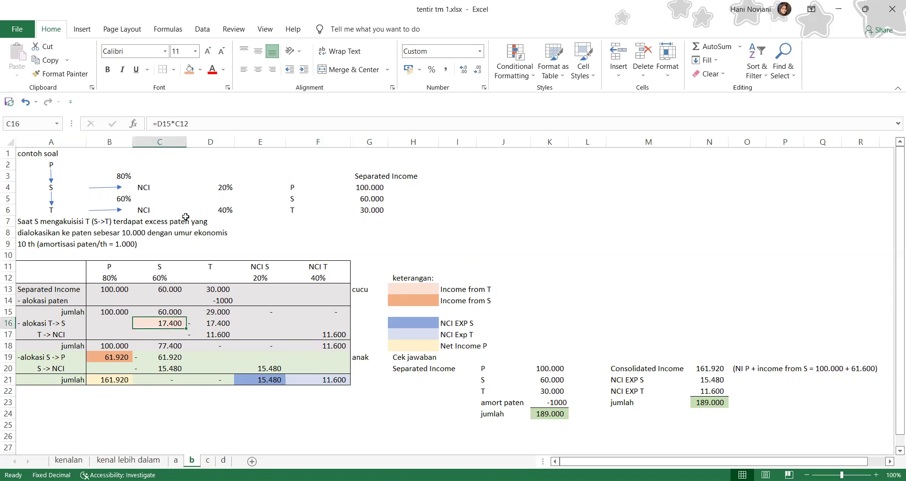
pyautogui.click(208, 124)
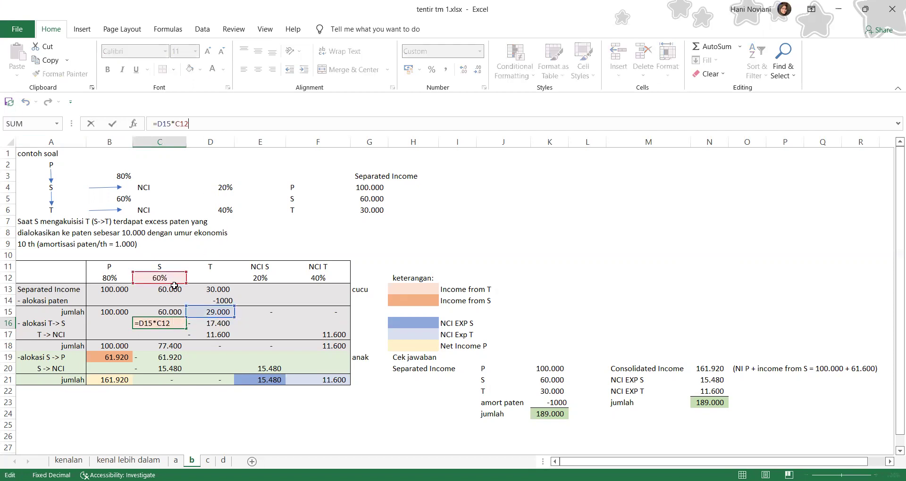
pyautogui.click(257, 320)
pyautogui.click(213, 312)
pyautogui.click(161, 282)
pyautogui.click(170, 321)
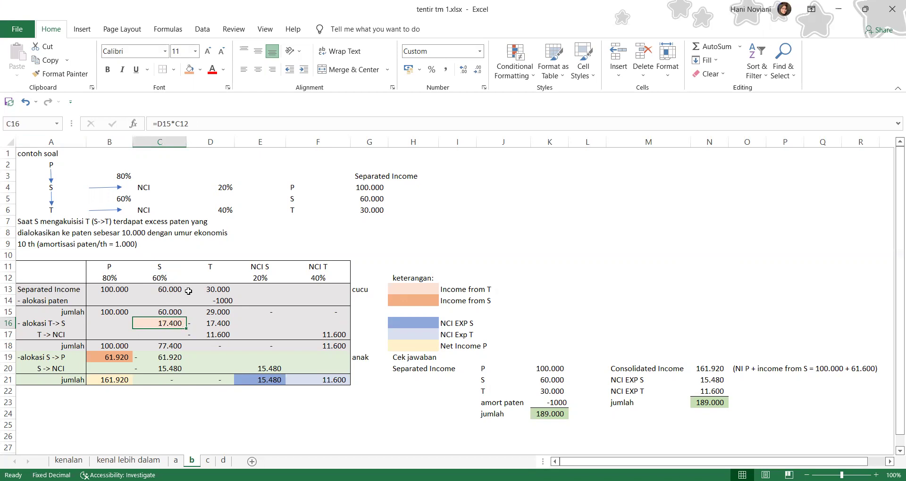
pyautogui.click(217, 323)
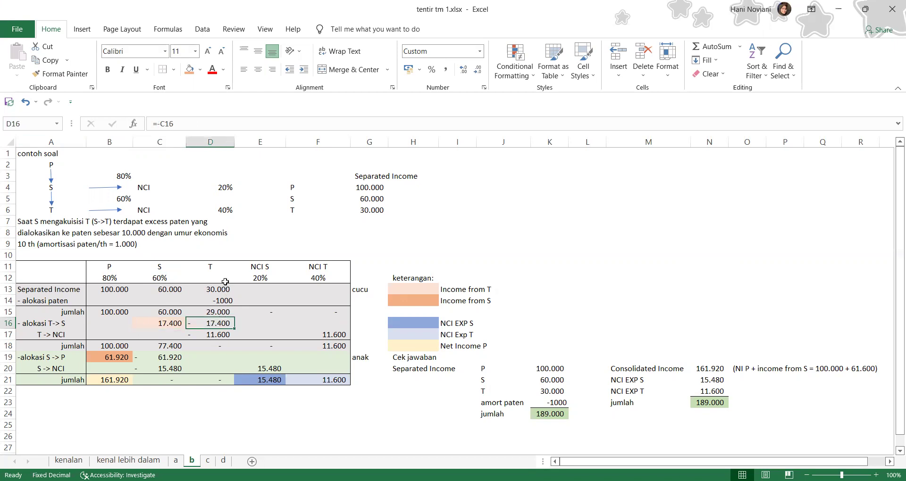
# Step: Examine the T -> NCI allocation in row 17, tracing F17 to the NCI T percentage and T's total in D15, and check its deduction in D17
pyautogui.click(220, 311)
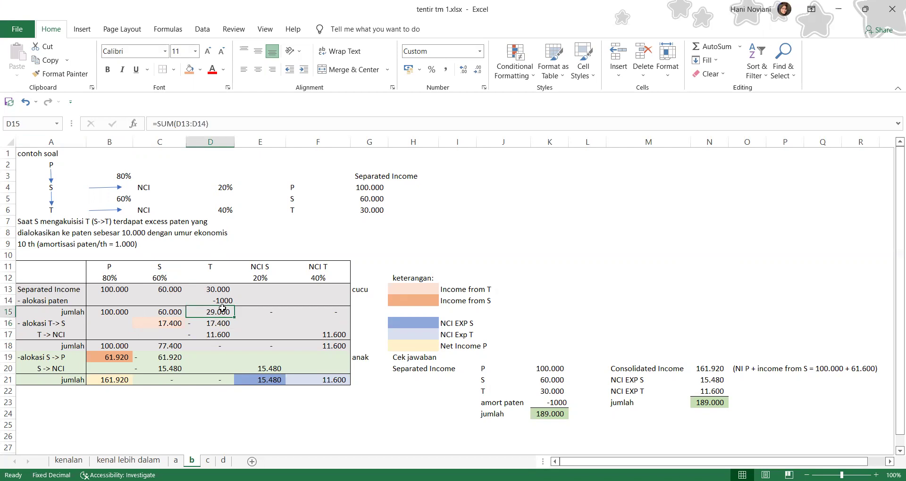
pyautogui.click(206, 333)
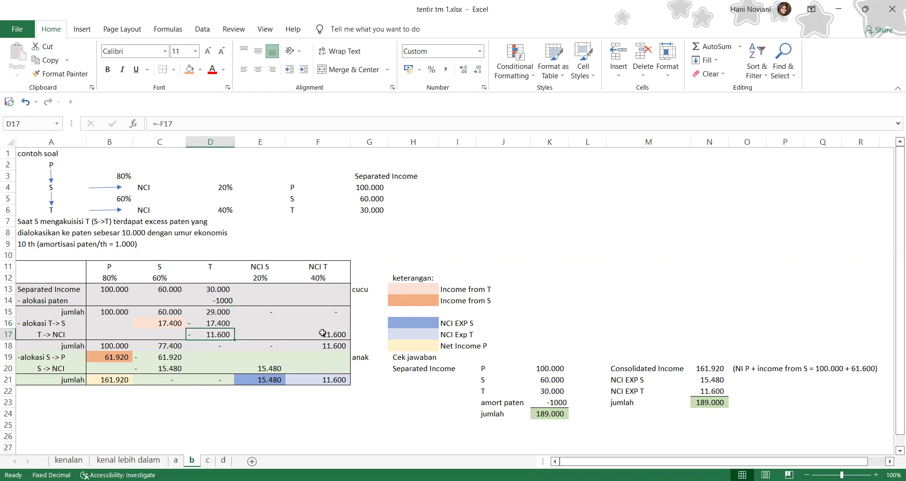
pyautogui.click(221, 313)
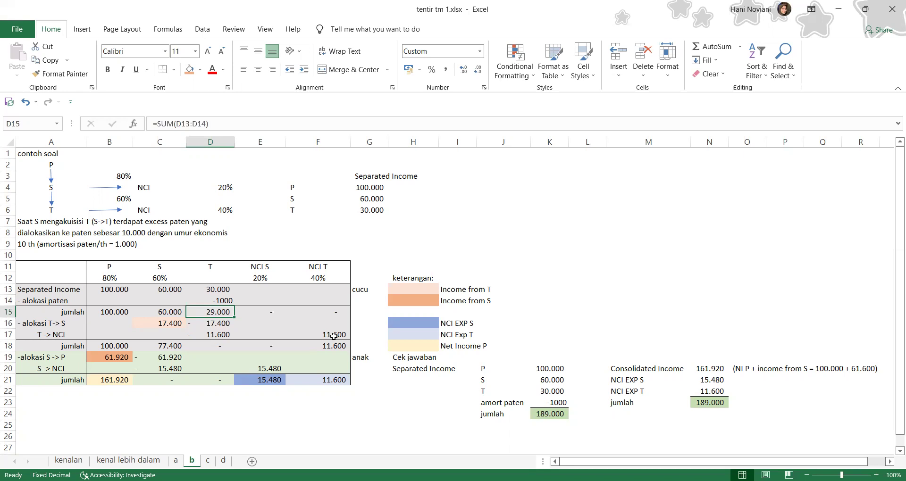
pyautogui.click(334, 336)
pyautogui.click(252, 124)
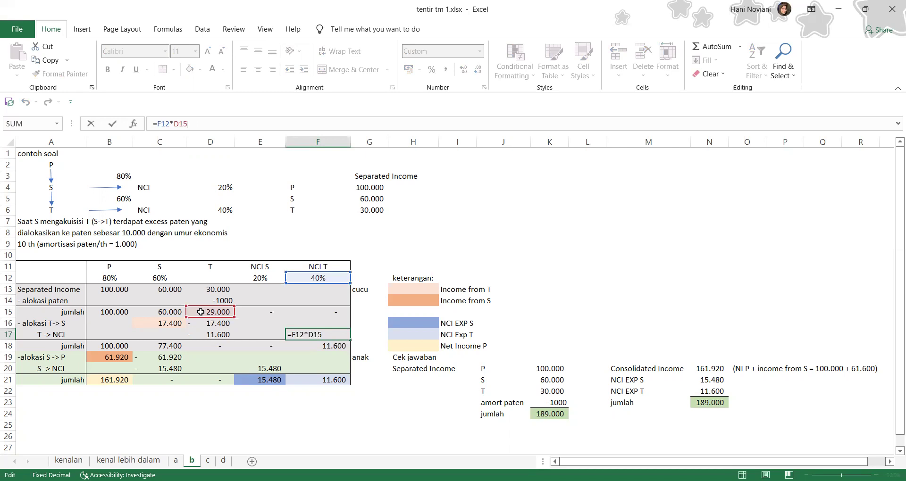
pyautogui.click(273, 325)
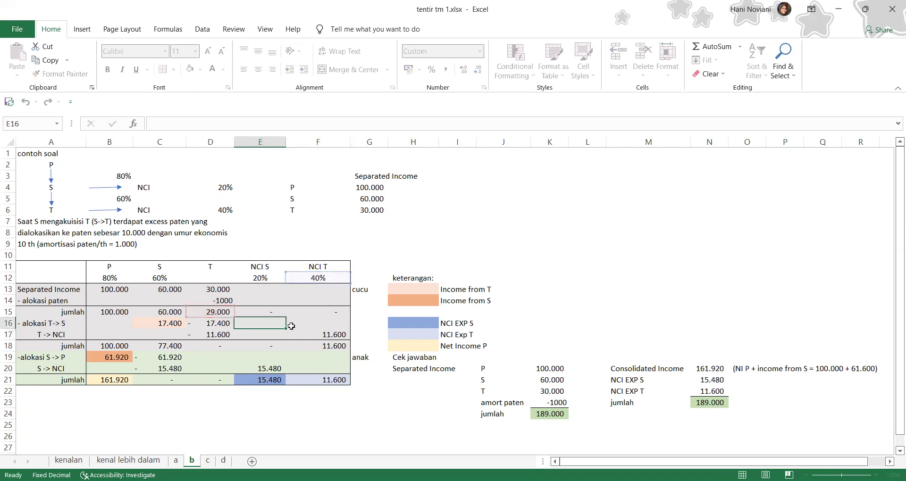
pyautogui.click(325, 336)
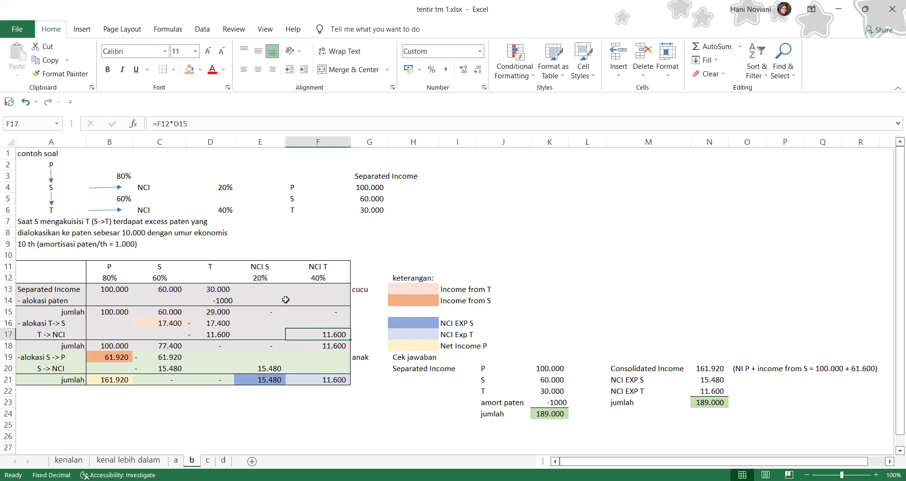
pyautogui.click(200, 333)
pyautogui.click(328, 334)
pyautogui.click(213, 334)
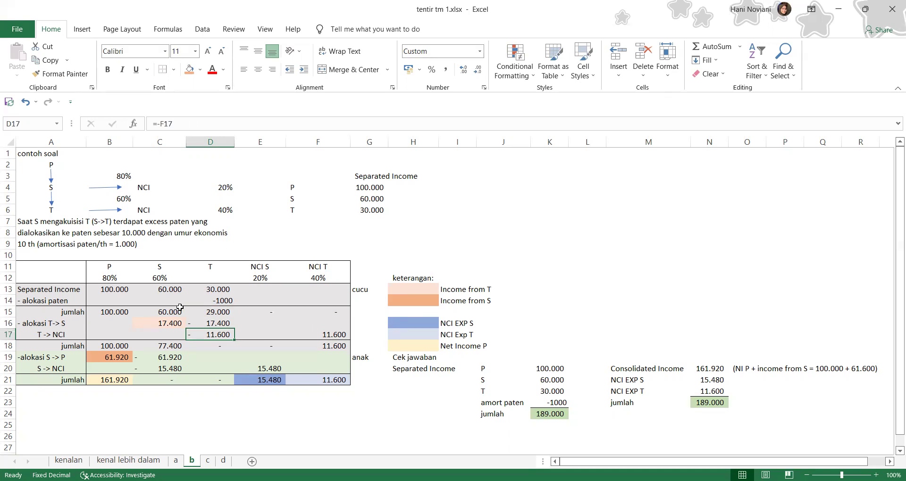
# Step: Check the row 18 totals for T, P and S at the end of the grandchild-level allocation
pyautogui.click(212, 351)
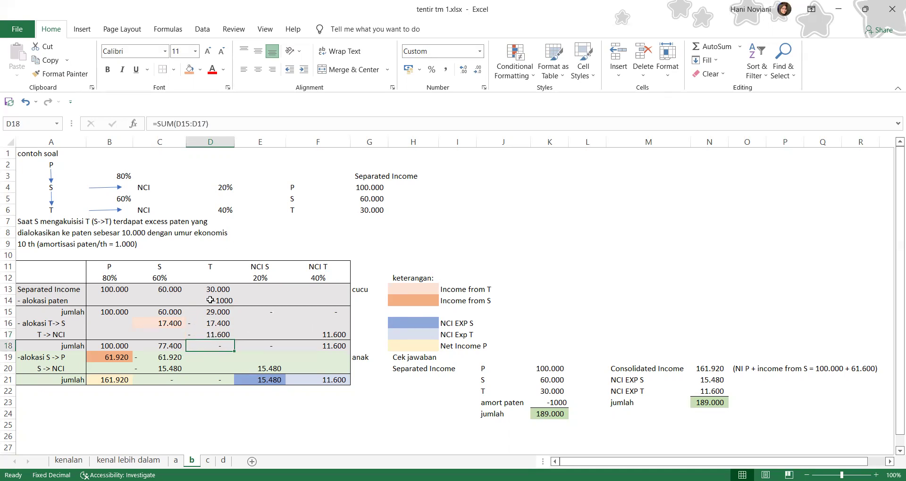
pyautogui.click(111, 344)
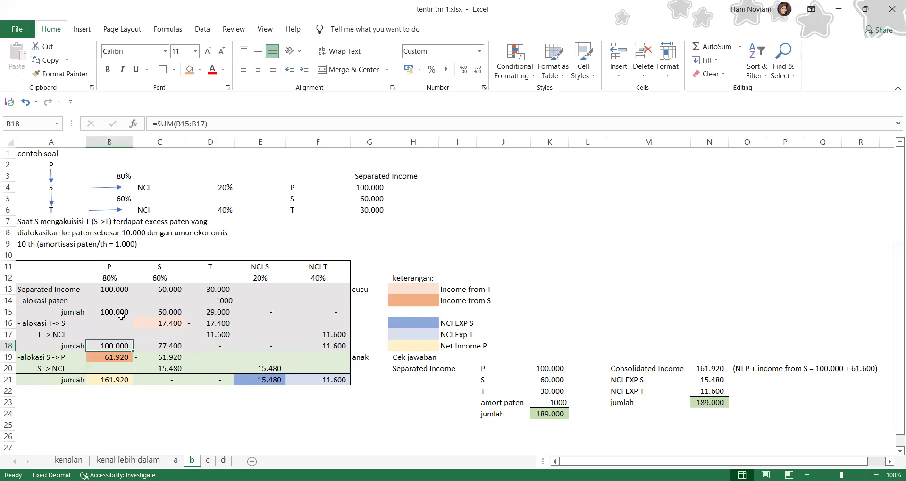
pyautogui.click(178, 354)
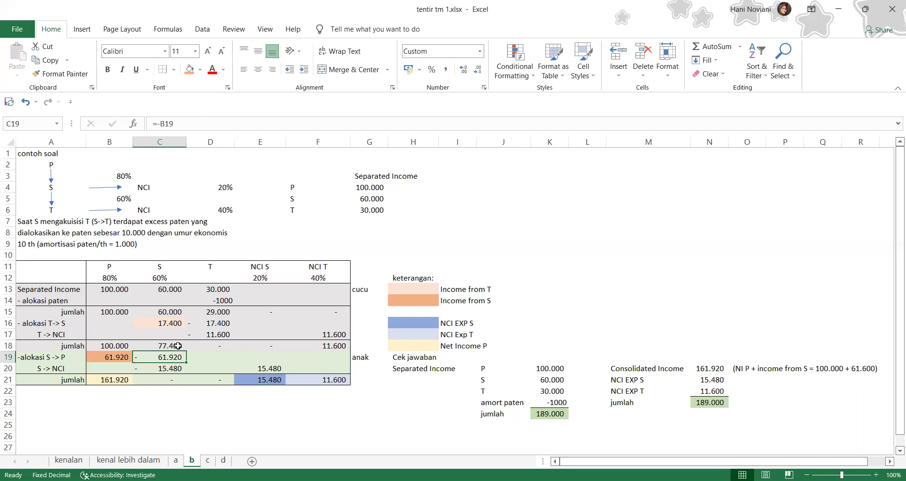
pyautogui.click(176, 346)
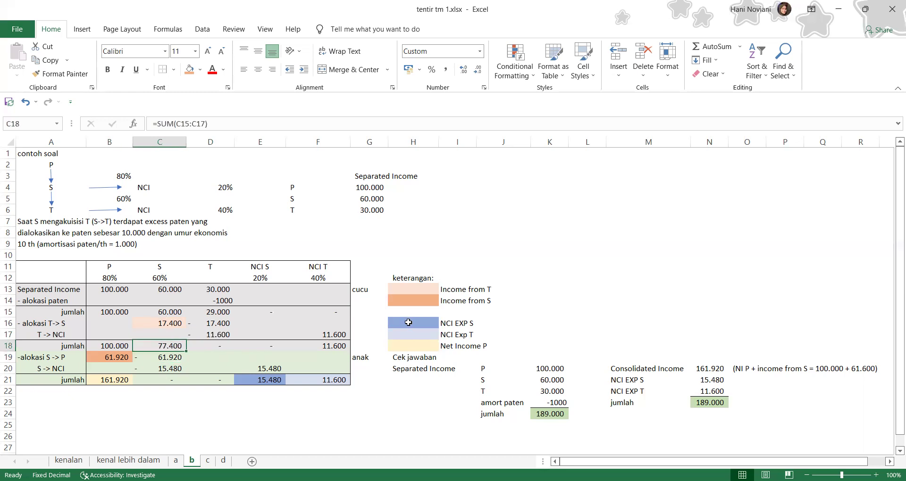
# Step: Check NCI T's total in F18, then locate the child-level allocation of S's total in C18 to P and NCI
pyautogui.click(346, 346)
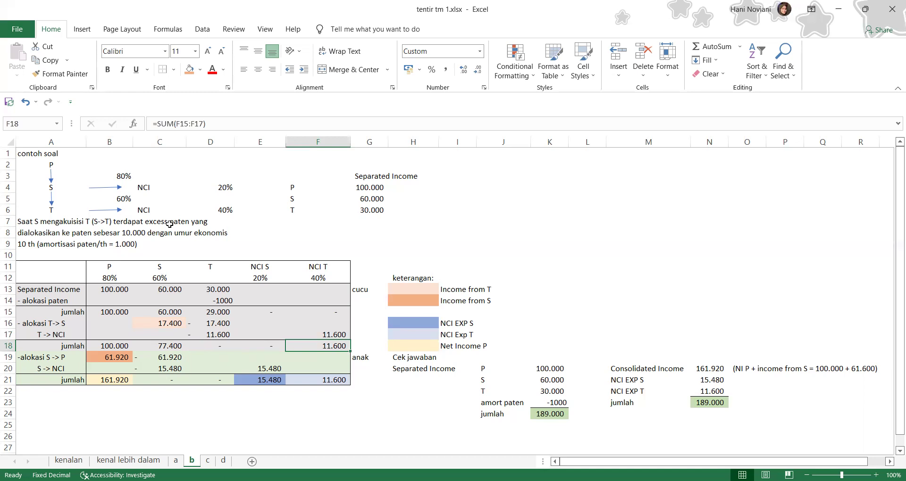
pyautogui.click(71, 356)
pyautogui.click(377, 357)
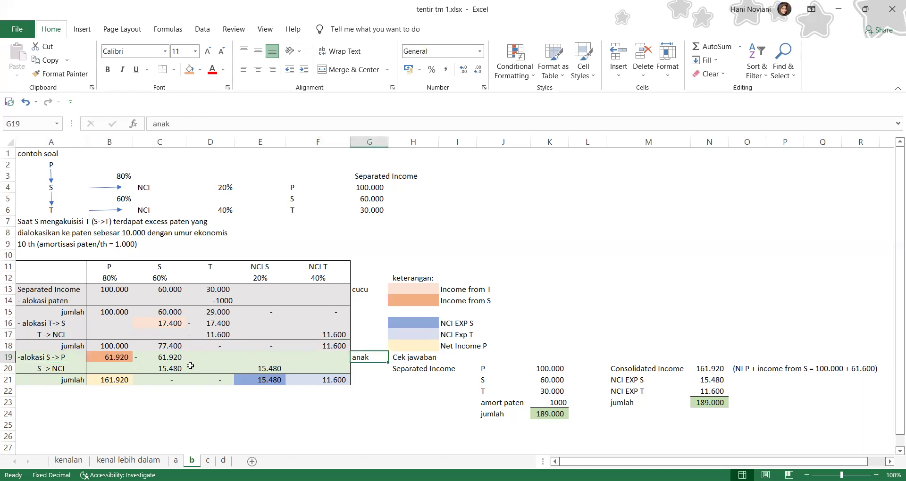
pyautogui.click(160, 350)
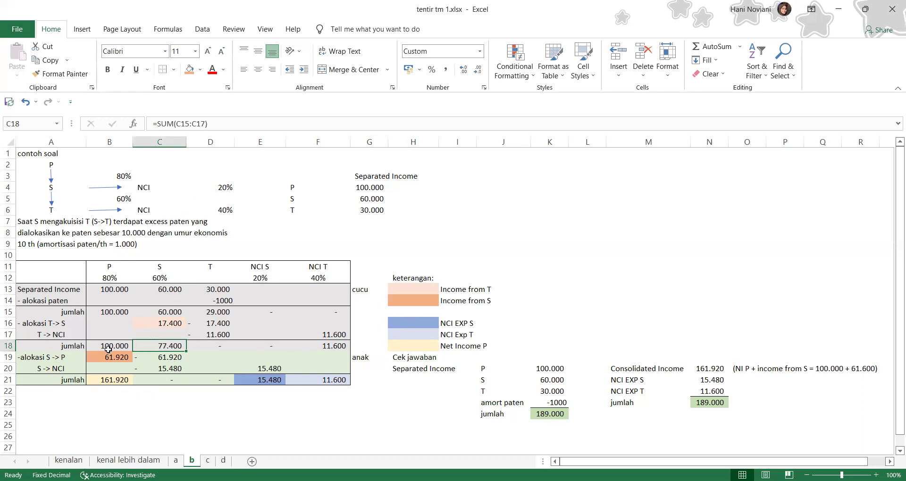
pyautogui.click(266, 369)
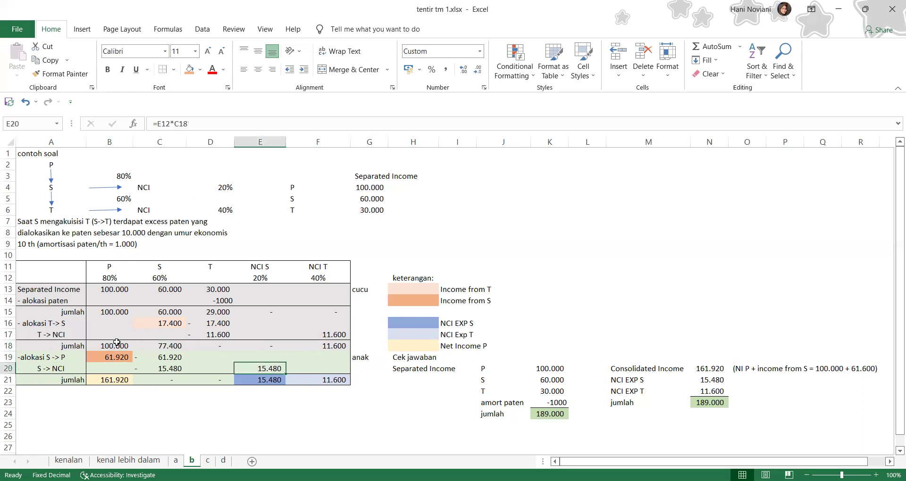
# Step: Examine the S -> P allocation in row 19, tracing B19 to S's total in C18 and P's percentage in B12, and check its deduction in C19
pyautogui.click(118, 357)
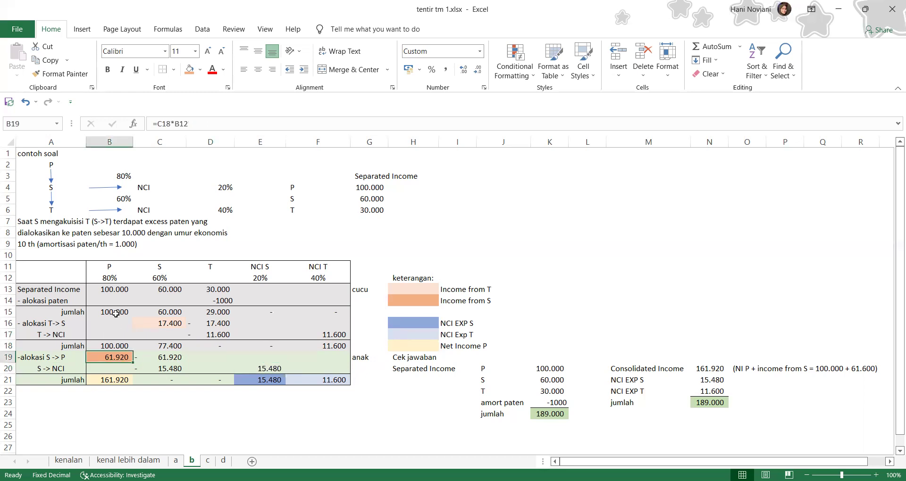
pyautogui.click(189, 118)
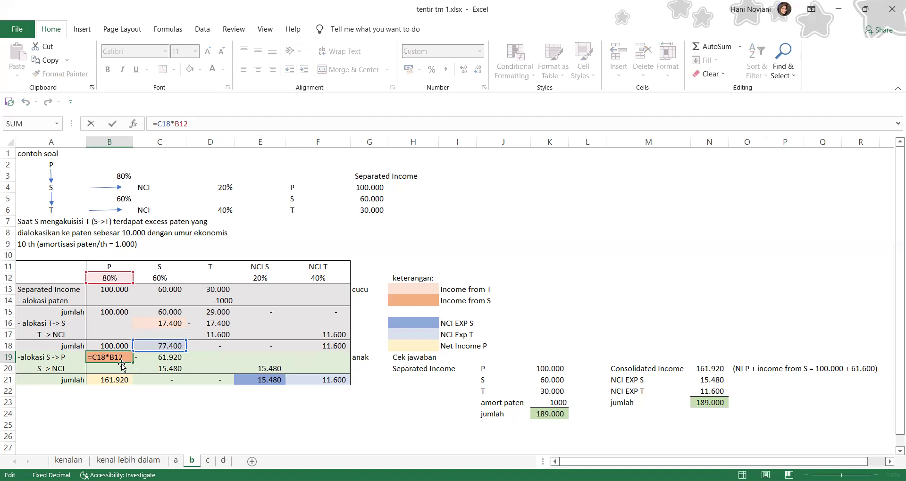
pyautogui.click(139, 367)
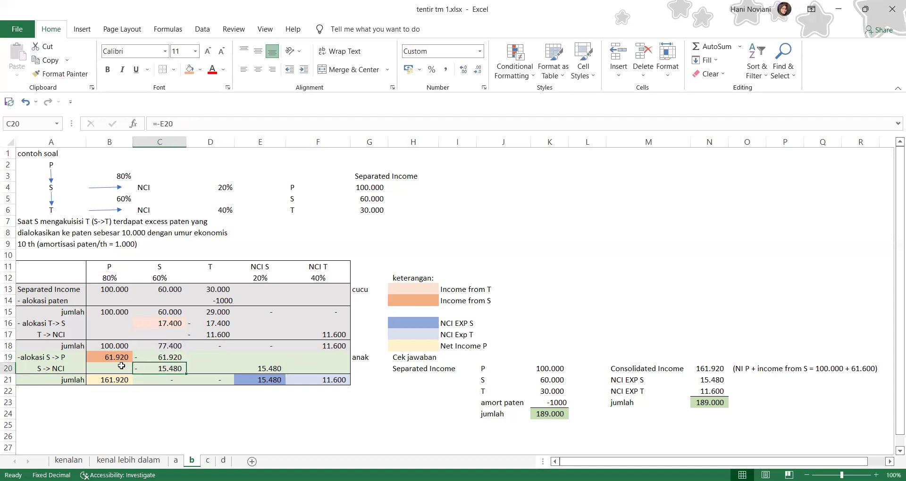
pyautogui.click(118, 358)
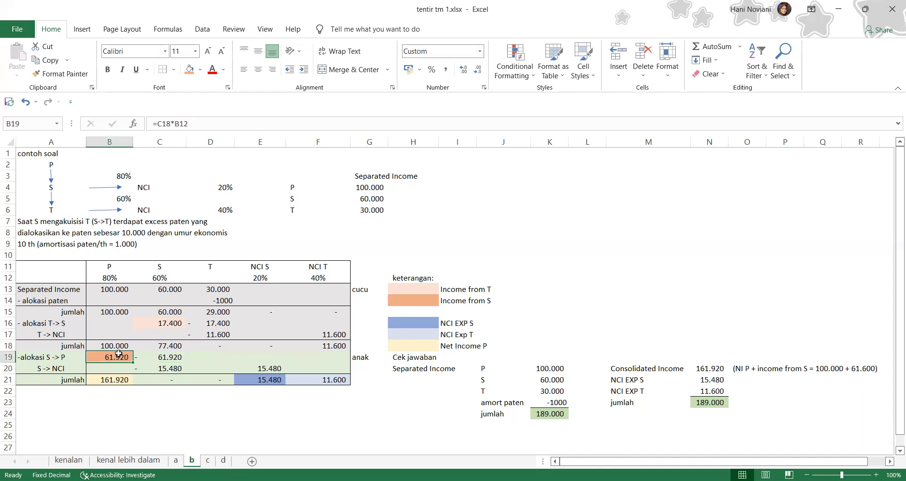
pyautogui.click(168, 358)
pyautogui.click(159, 347)
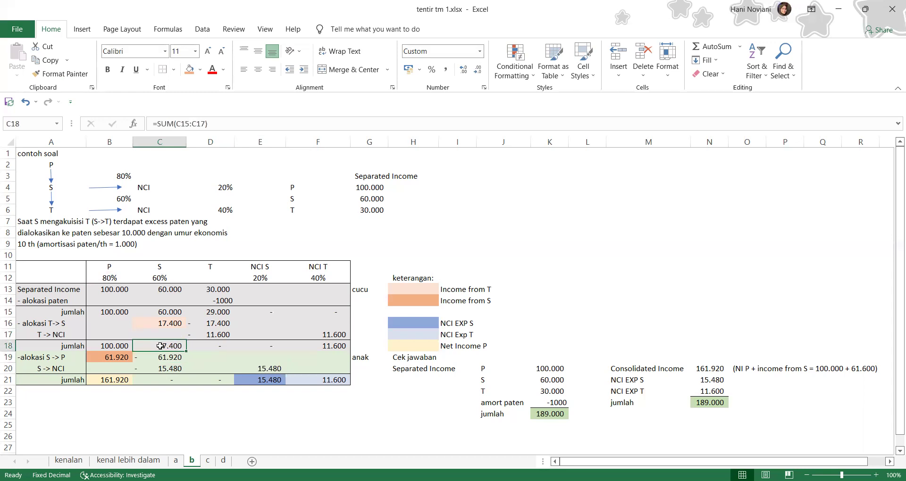
pyautogui.click(120, 357)
pyautogui.click(154, 358)
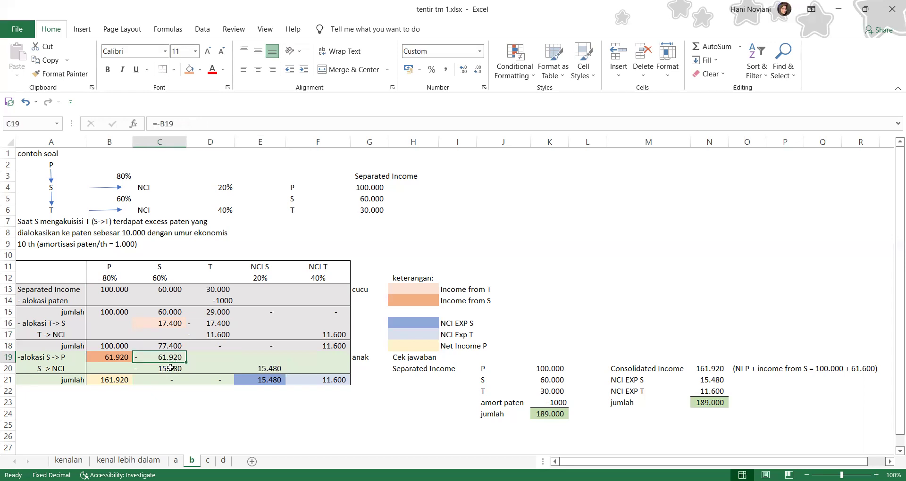
# Step: Examine the S -> NCI allocation in row 20, tracing E20 to E12 and S's total in C18, and check its deduction in C20
pyautogui.click(171, 367)
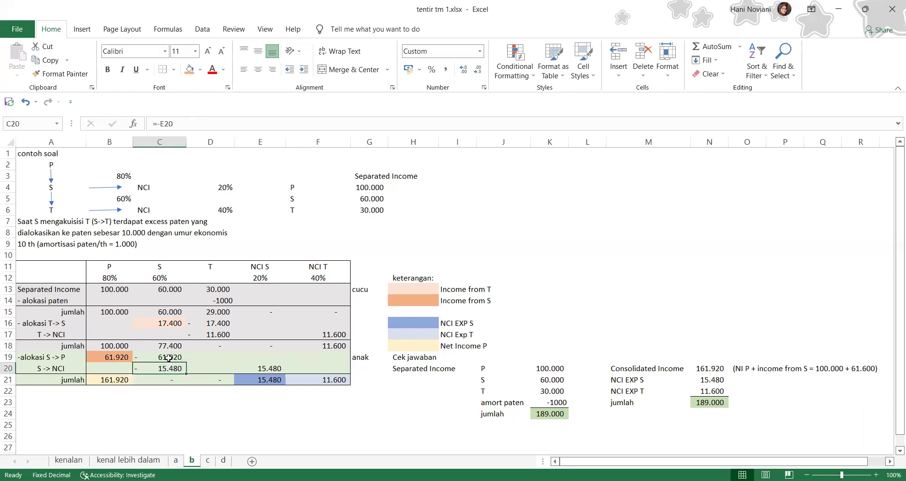
pyautogui.click(162, 344)
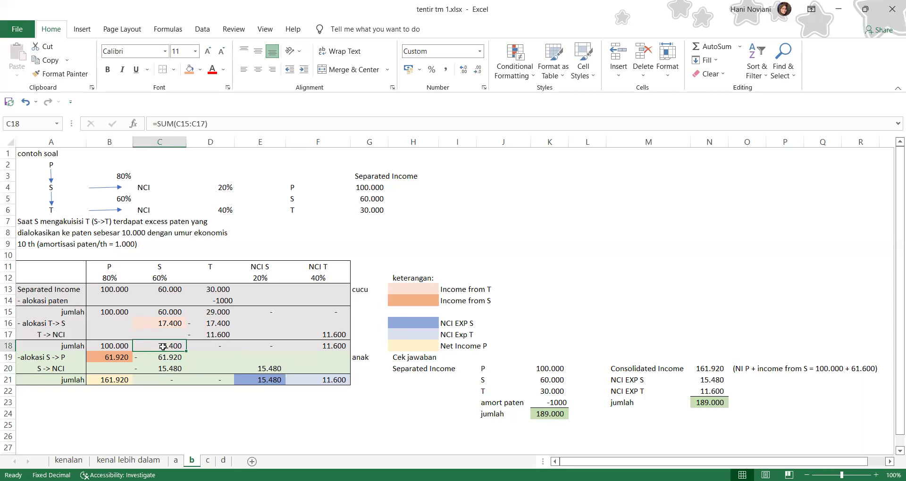
pyautogui.click(267, 369)
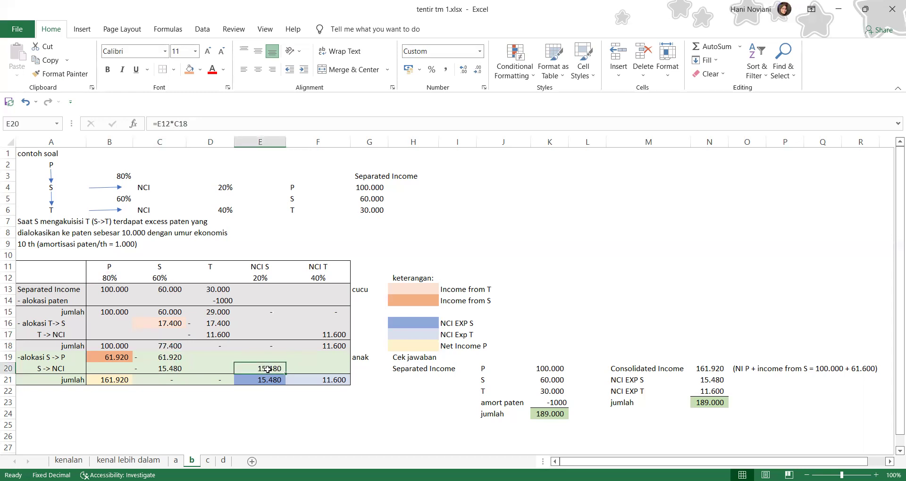
pyautogui.click(185, 125)
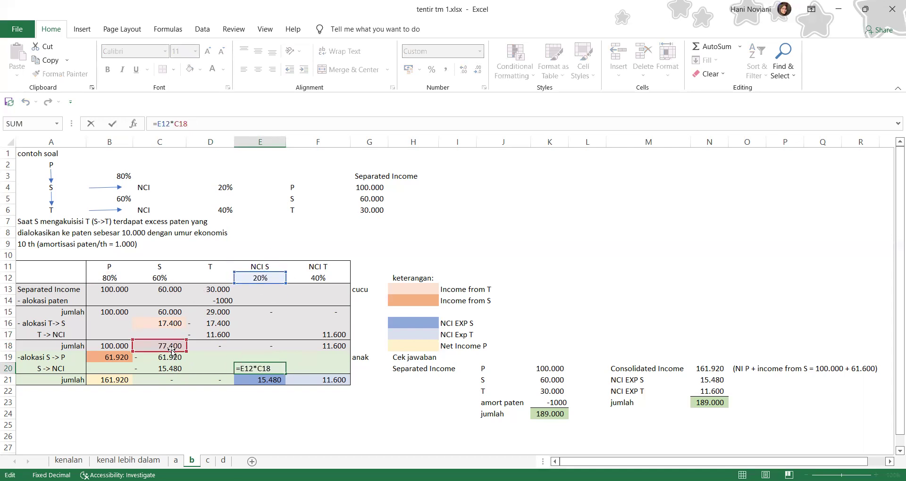
pyautogui.click(209, 370)
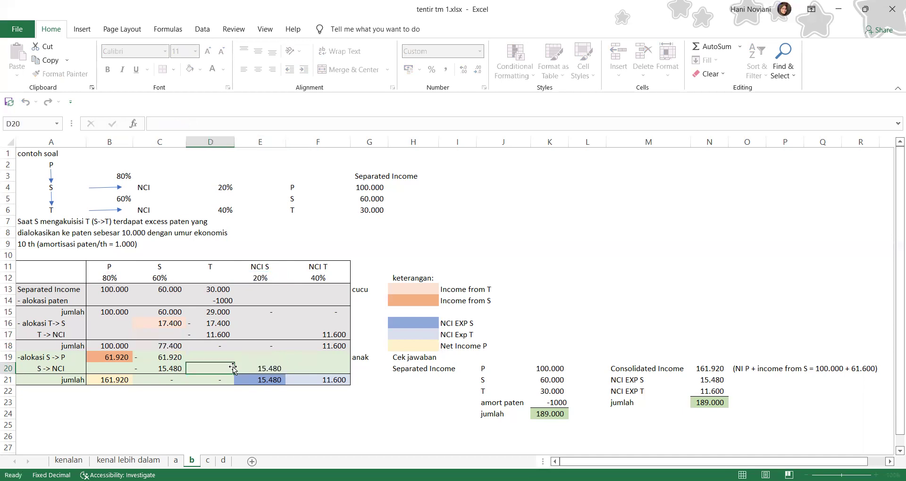
pyautogui.click(270, 367)
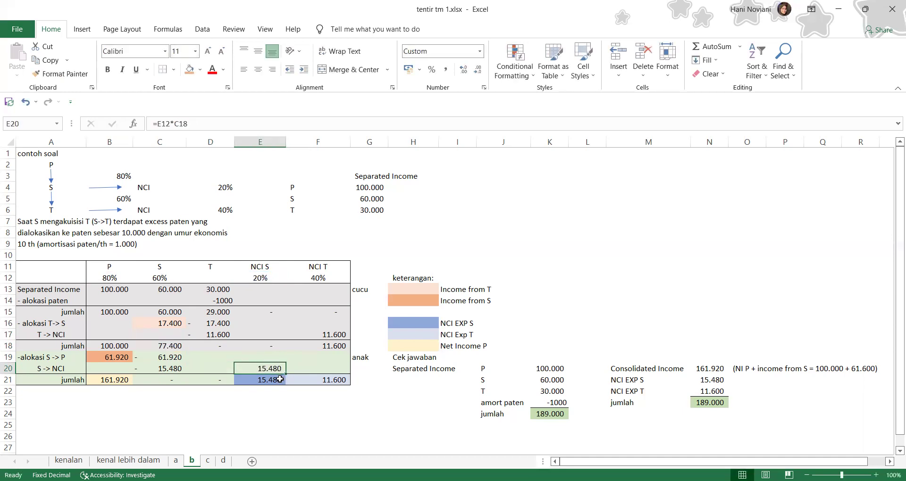
# Step: Check the row 21 totals for NCI S, P, S and NCI T against the amounts in rows 18 to 20
pyautogui.click(279, 379)
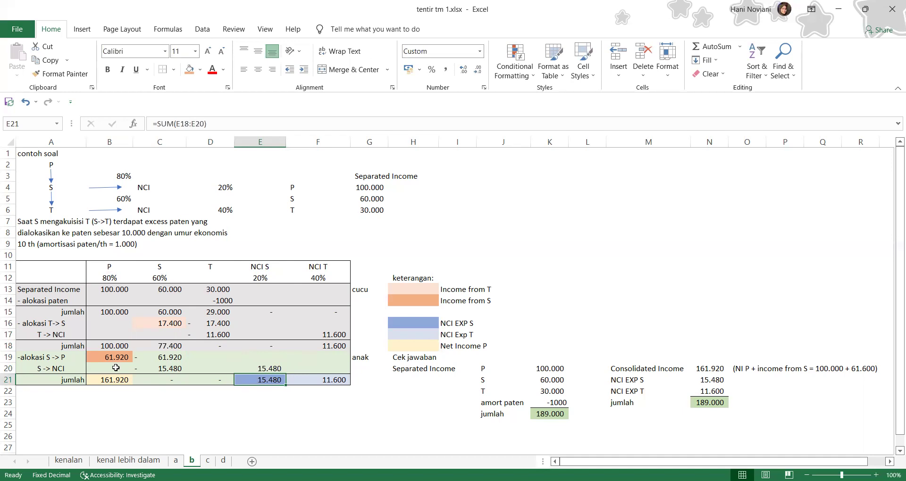
pyautogui.moveTo(104, 344); pyautogui.dragTo(109, 358)
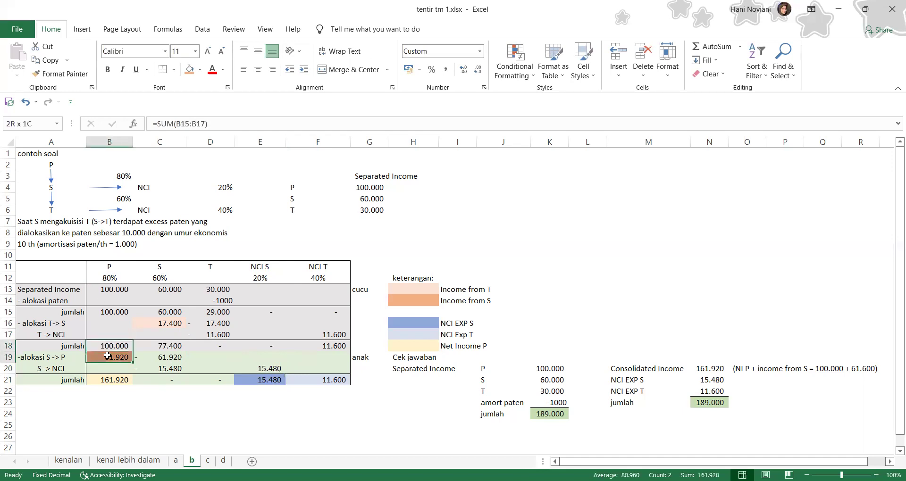
pyautogui.click(112, 383)
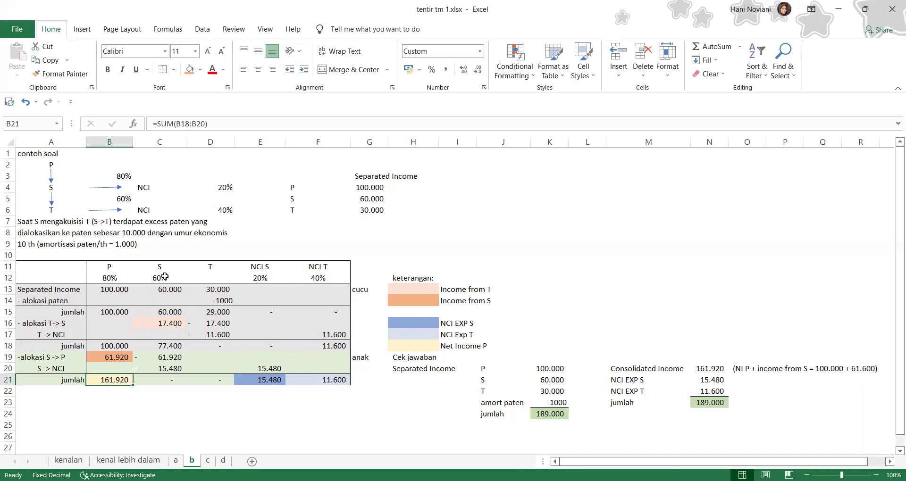
pyautogui.moveTo(174, 346); pyautogui.dragTo(174, 368)
pyautogui.click(170, 380)
pyautogui.click(170, 359)
pyautogui.click(267, 368)
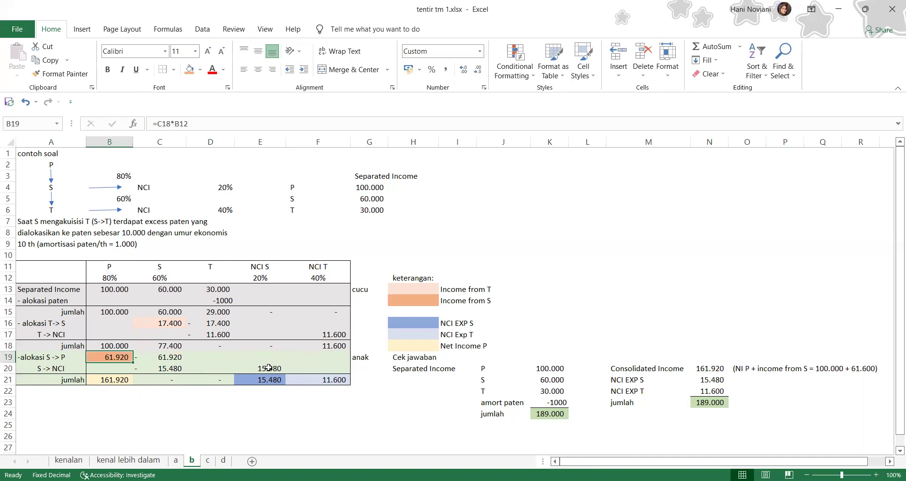
pyautogui.click(276, 379)
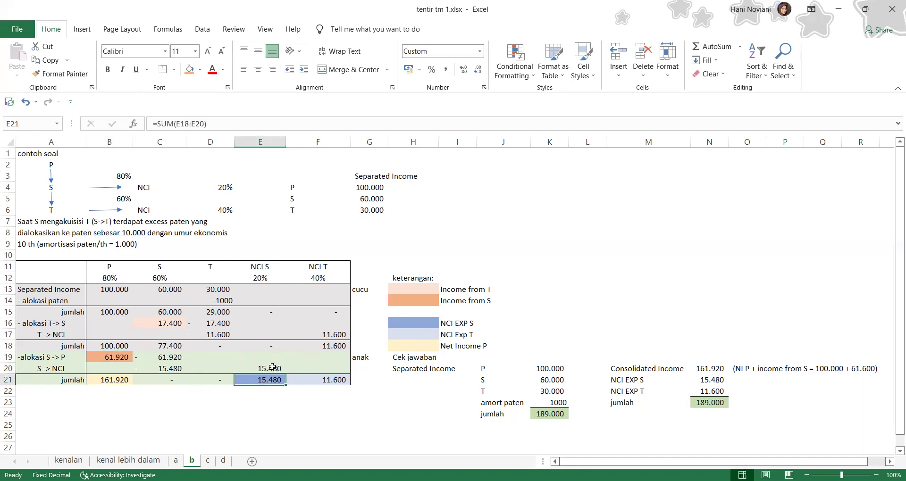
pyautogui.click(324, 380)
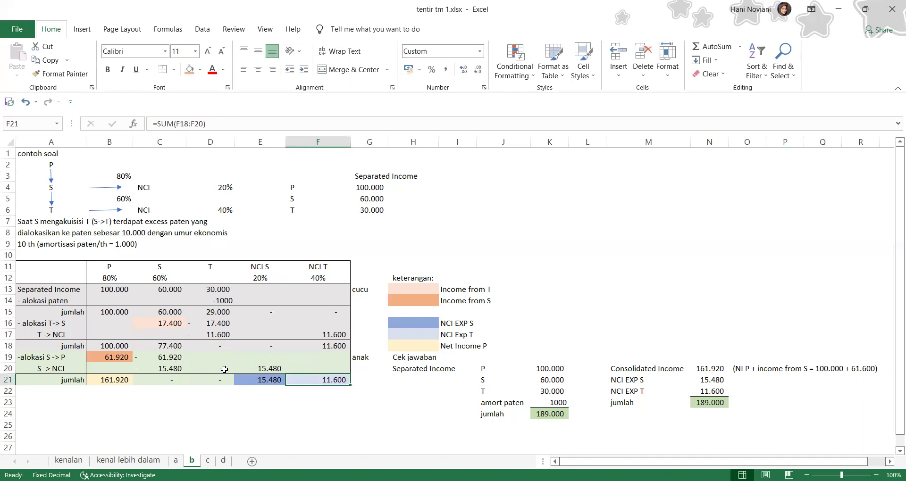
# Step: Retrace the NCI S share in E20 to S's total in C18 and S's separated income in C13
pyautogui.click(269, 368)
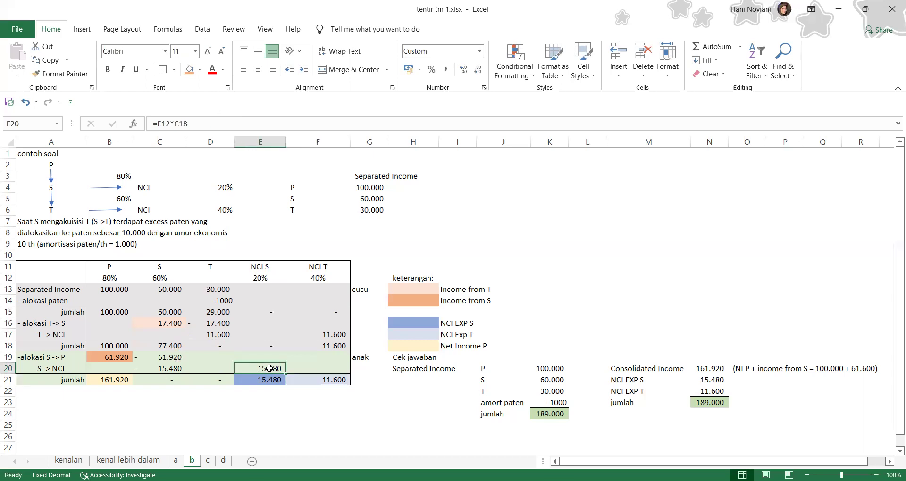
pyautogui.click(203, 124)
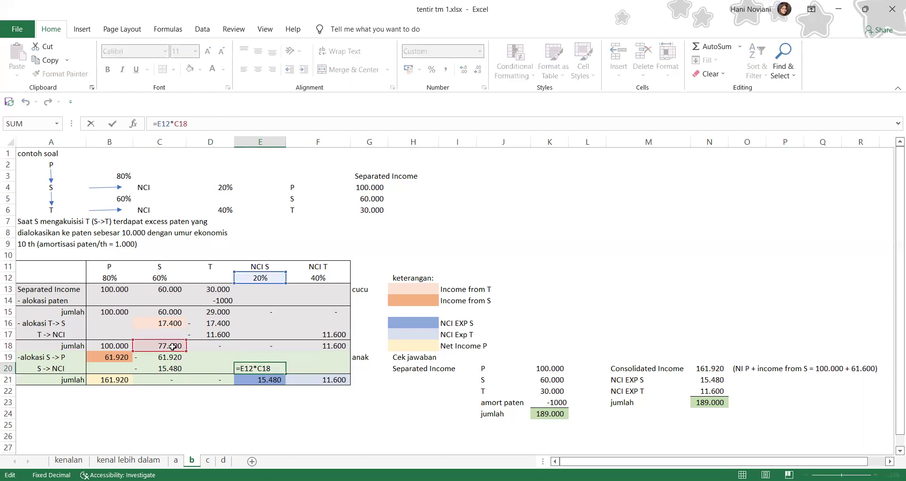
pyautogui.click(172, 291)
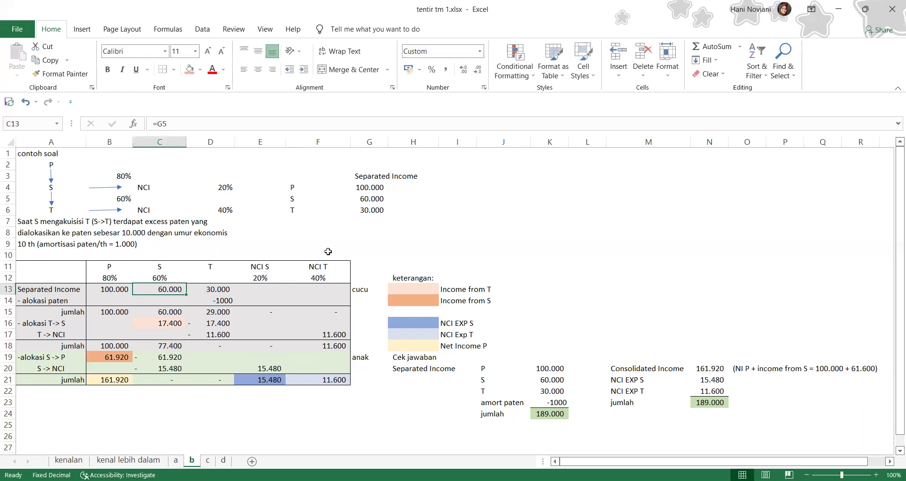
pyautogui.click(336, 266)
# Step: Review the answer check, comparing the separated incomes less patent amortisation in K24 with the sum of the row 21 totals in B21:F21
pyautogui.click(514, 347)
pyautogui.click(513, 414)
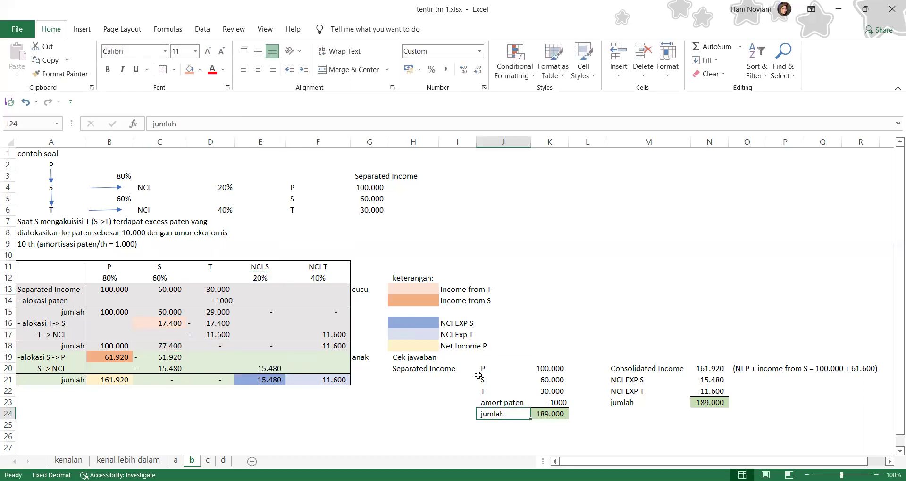
pyautogui.click(505, 380)
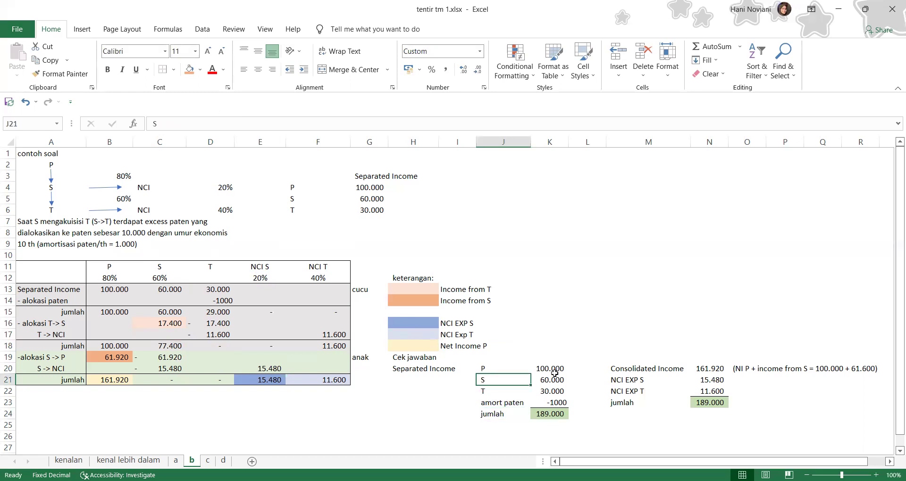
pyautogui.click(498, 393)
pyautogui.click(535, 402)
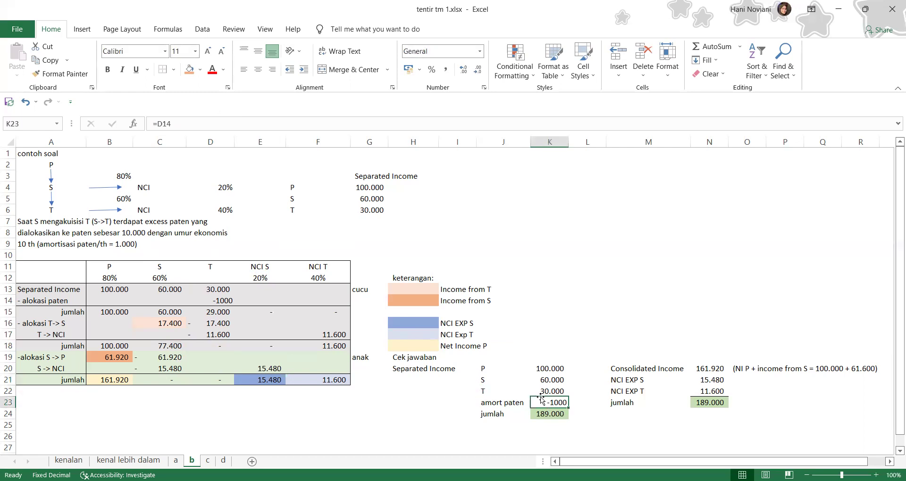
pyautogui.click(557, 415)
pyautogui.click(742, 375)
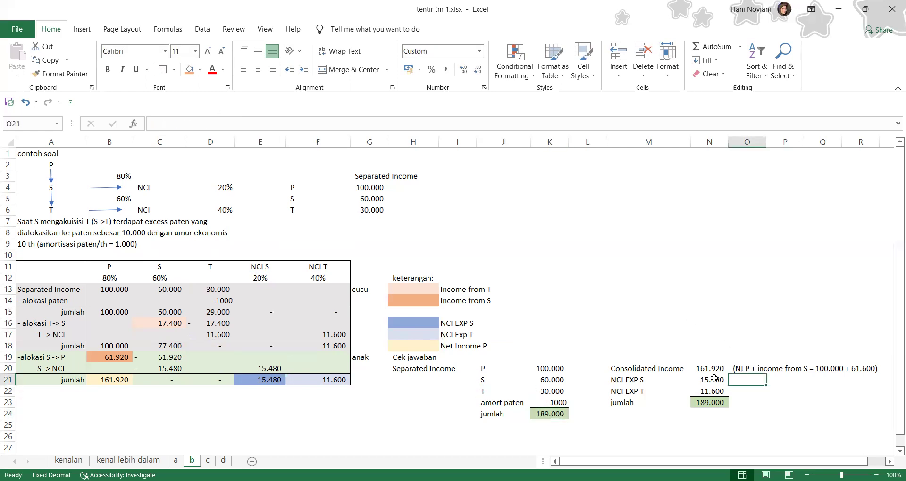
pyautogui.moveTo(105, 381); pyautogui.dragTo(319, 381)
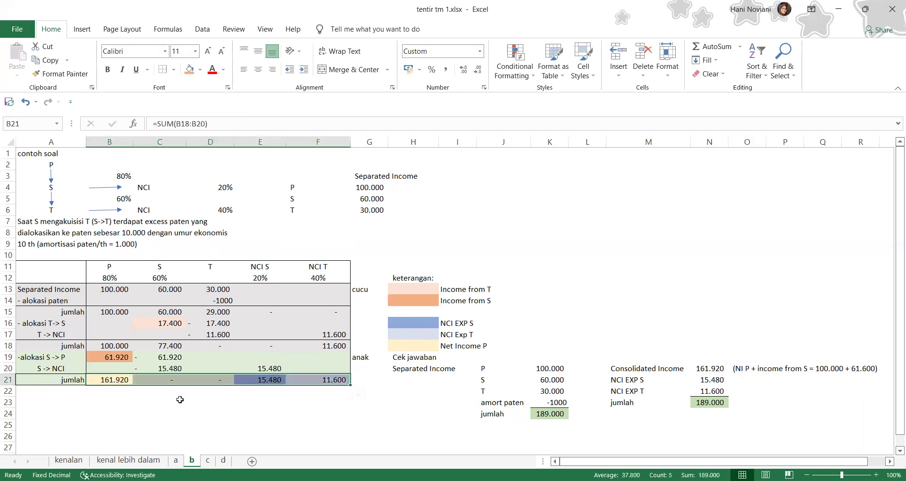